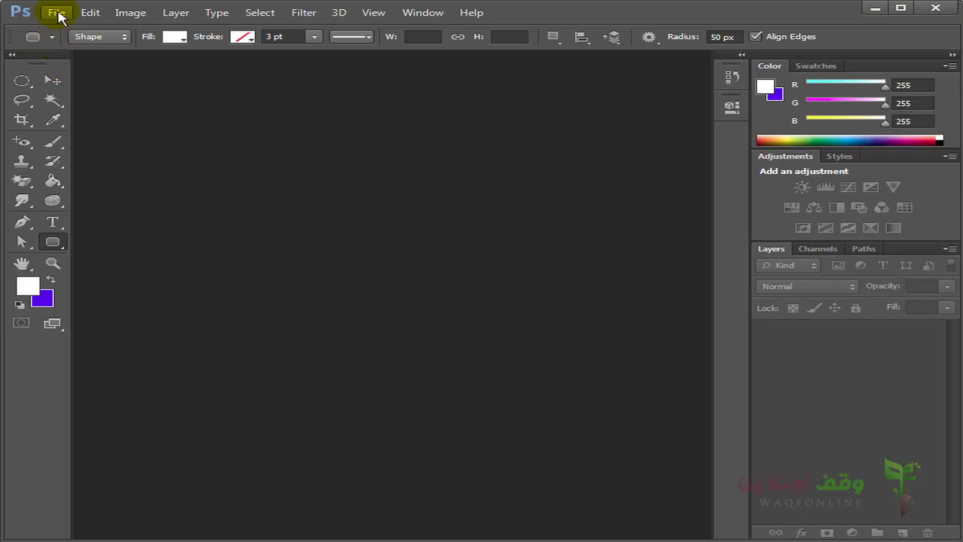
# Create a 9 × 5 cm, 350 ppi CMYK document filled with the purple background colour
pyautogui.click(58, 14)
pyautogui.click(69, 31)
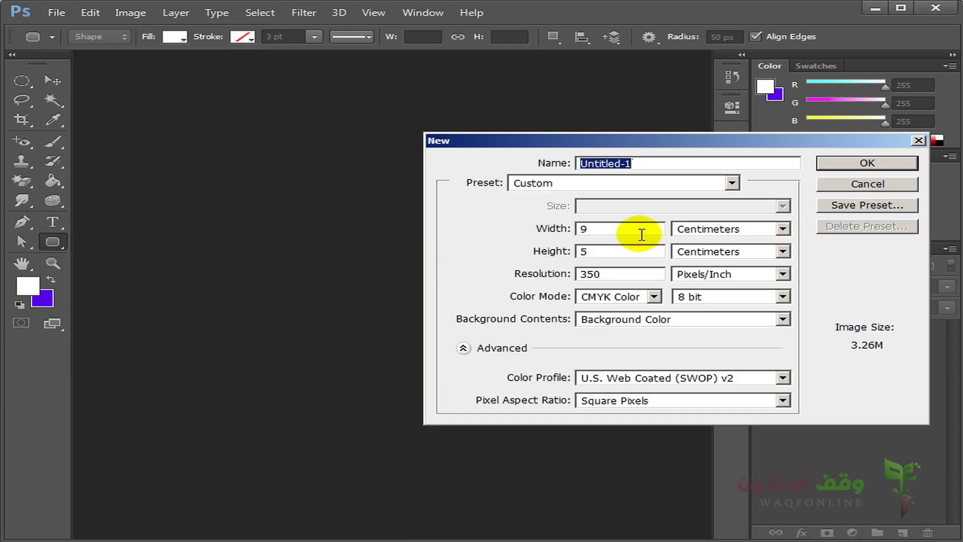
pyautogui.click(869, 161)
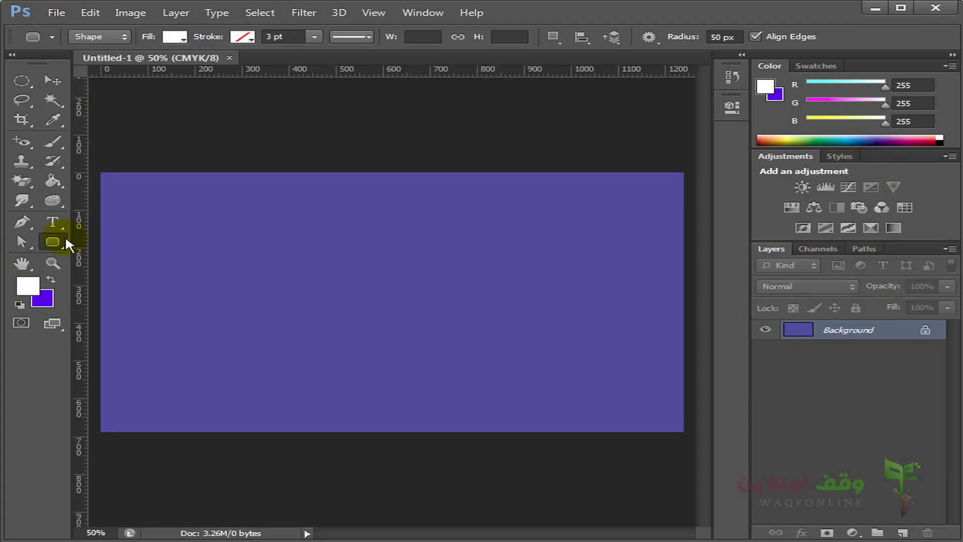
# Draw a white rectangle, about 734 × 473 px, across the middle of the canvas with the Rectangle Tool
pyautogui.rightClick(64, 237)
pyautogui.click(141, 239)
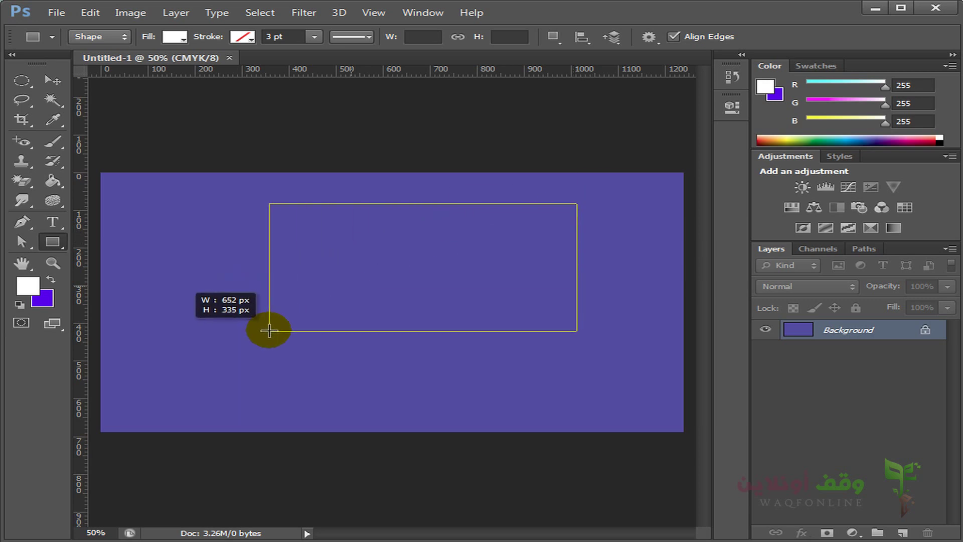
pyautogui.moveTo(577, 203); pyautogui.dragTo(232, 381)
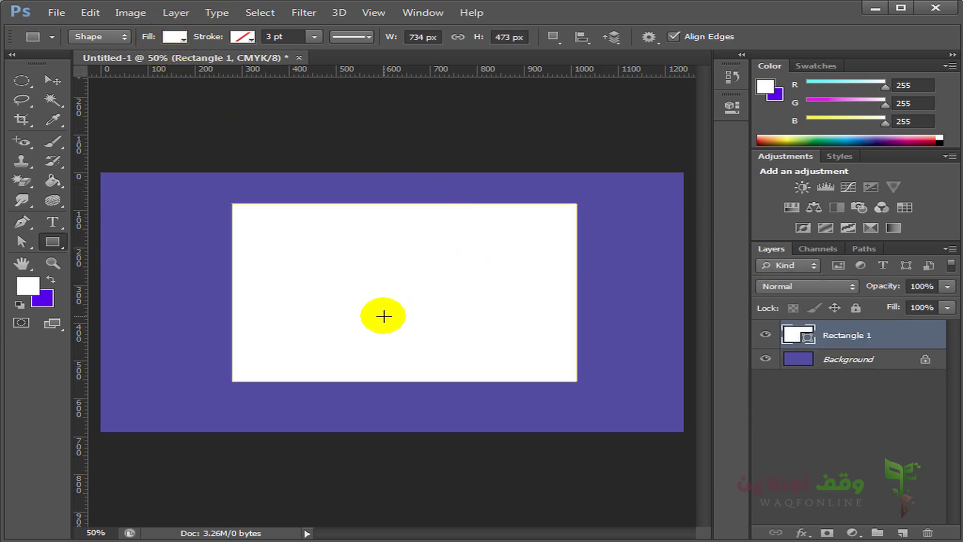
pyautogui.rightClick(49, 237)
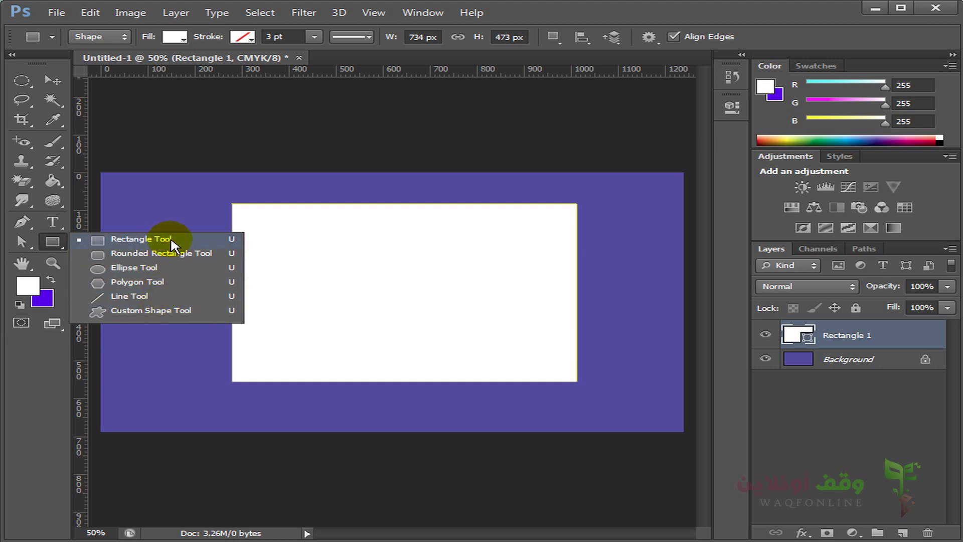
pyautogui.click(145, 241)
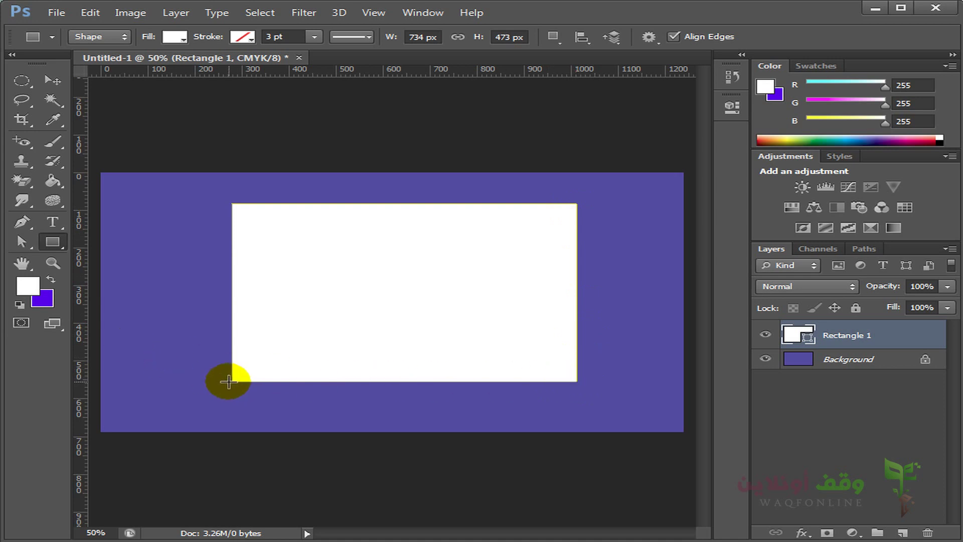
# Distort the rectangle's anchor points, then delete the Rectangle 1 layer
pyautogui.click(29, 248)
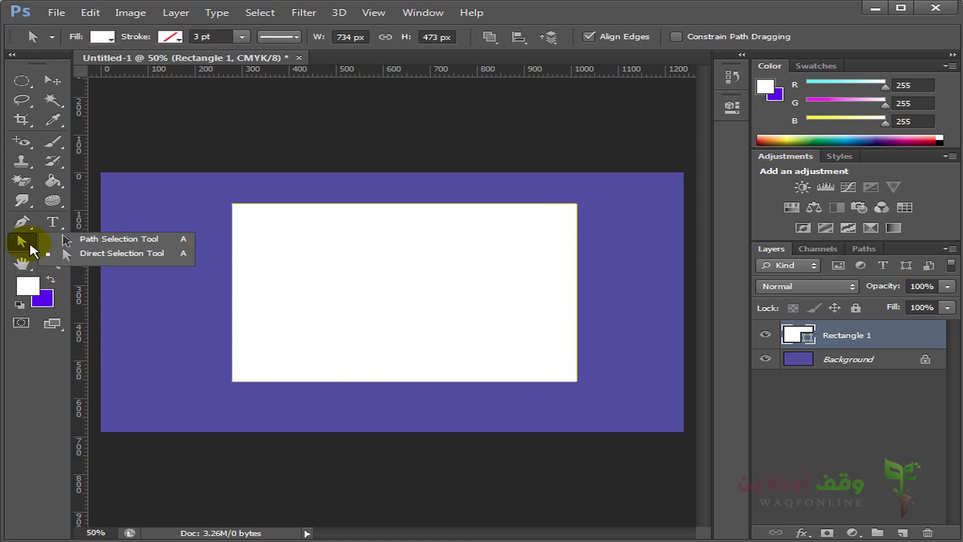
pyautogui.click(72, 254)
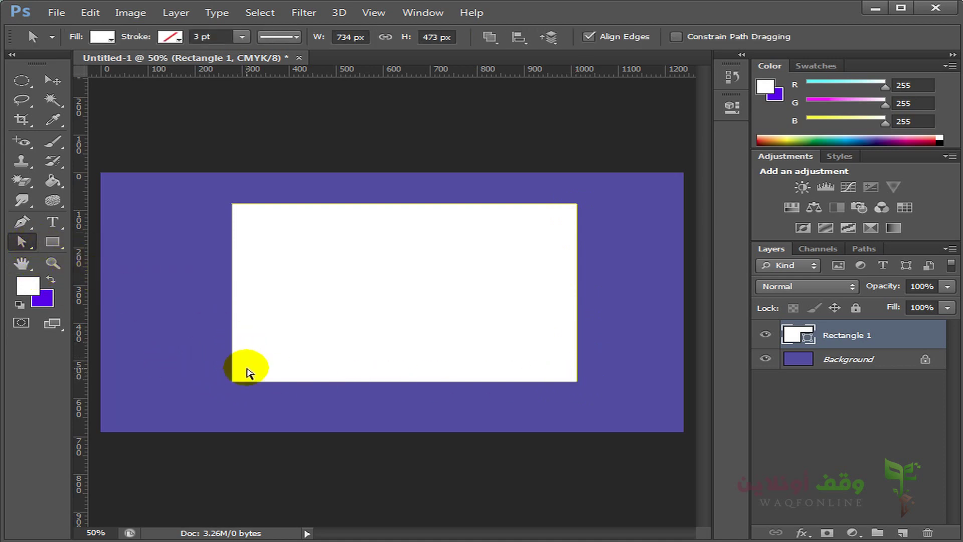
pyautogui.moveTo(232, 381); pyautogui.dragTo(576, 210)
pyautogui.moveTo(517, 424); pyautogui.dragTo(496, 422)
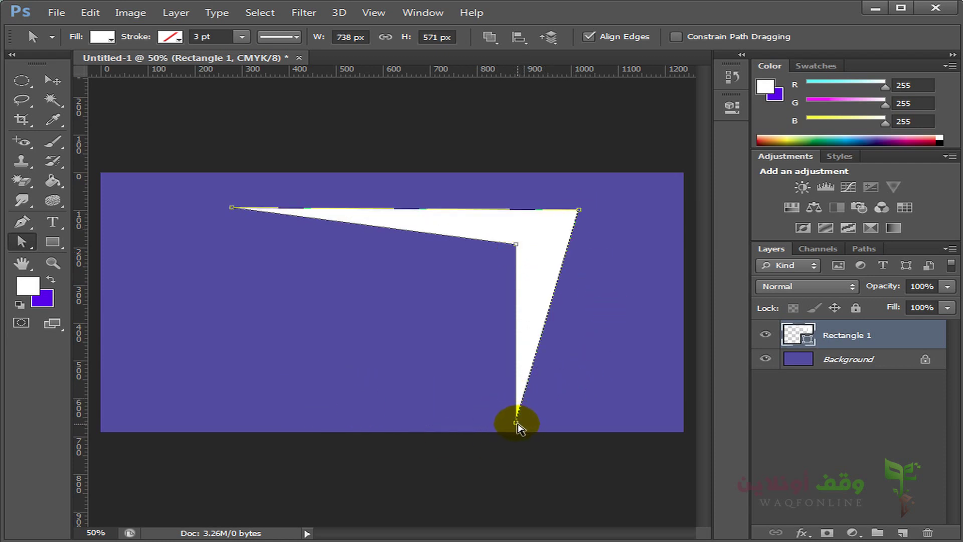
pyautogui.moveTo(516, 424); pyautogui.dragTo(328, 404)
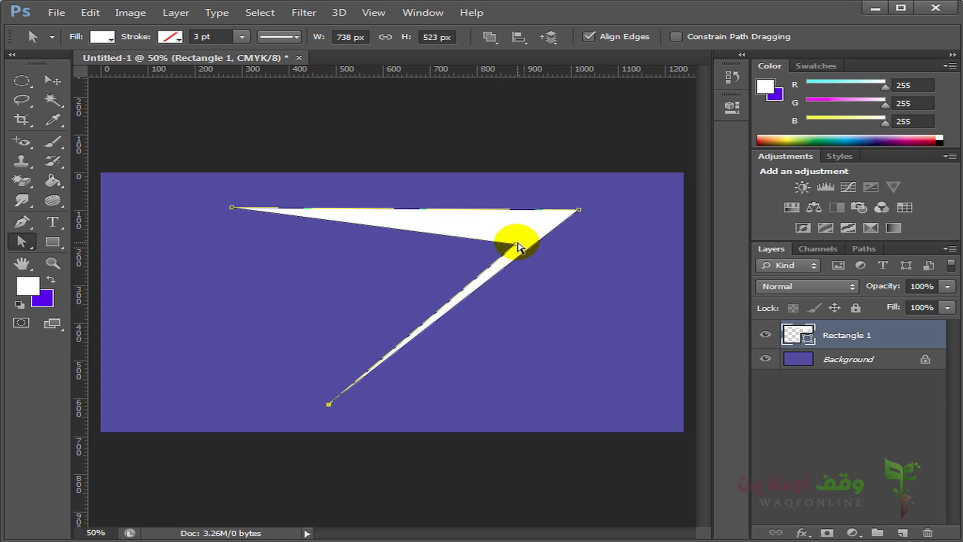
pyautogui.moveTo(517, 246)
pyautogui.mouseDown()
pyautogui.moveTo(425, 269)
pyautogui.moveTo(410, 260)
pyautogui.mouseUp()
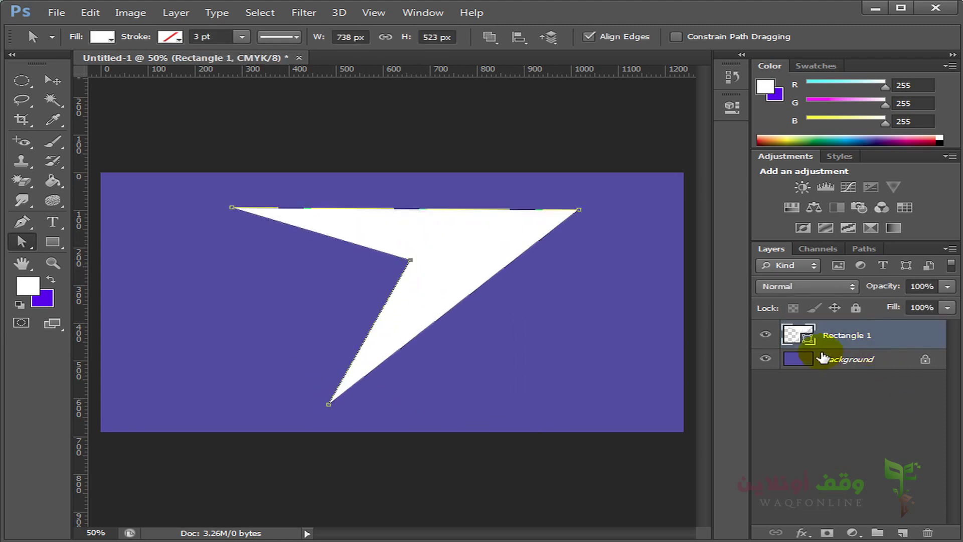
pyautogui.moveTo(903, 334); pyautogui.dragTo(928, 532)
# Draw the phone-in-rounded-square custom shape, about 365 px square, near the canvas centre
pyautogui.click(52, 243)
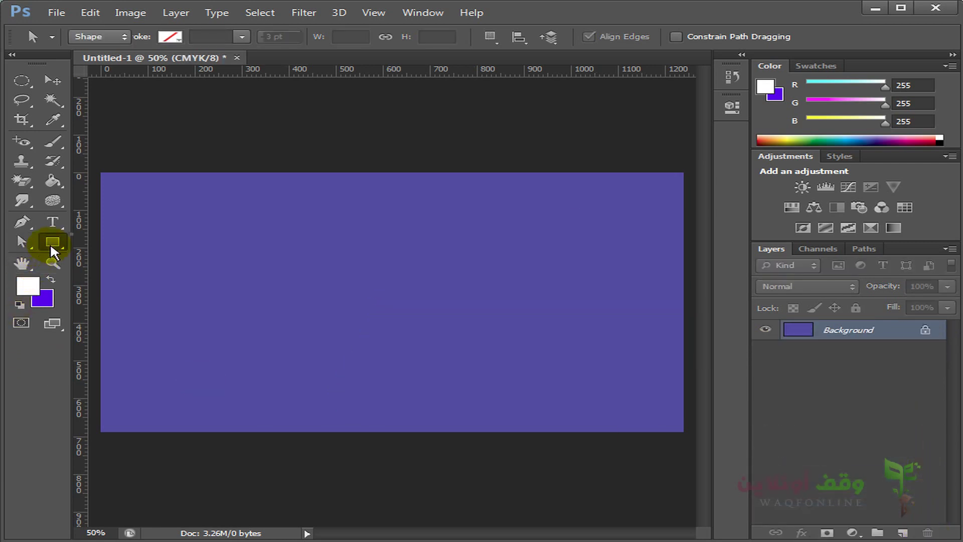
pyautogui.moveTo(51, 242); pyautogui.dragTo(150, 305)
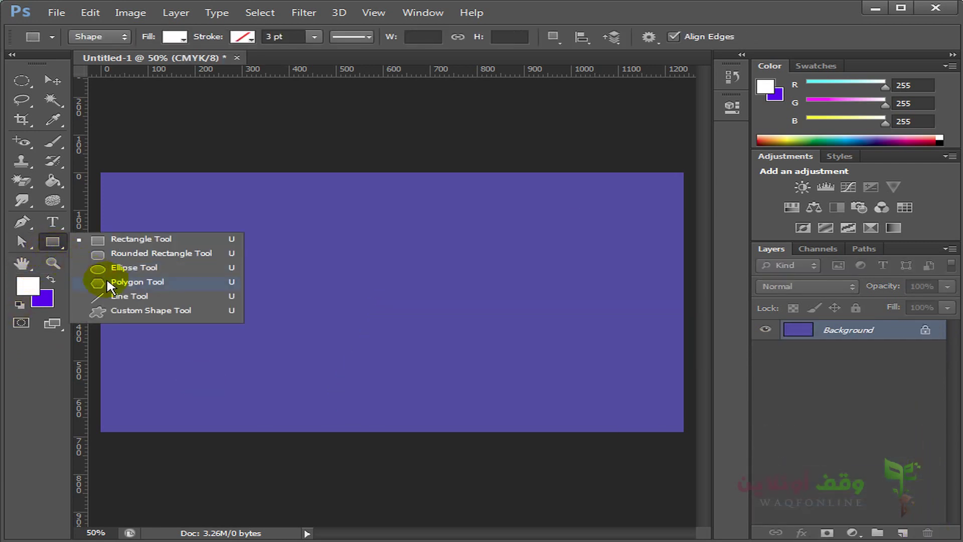
pyautogui.click(150, 307)
pyautogui.click(734, 39)
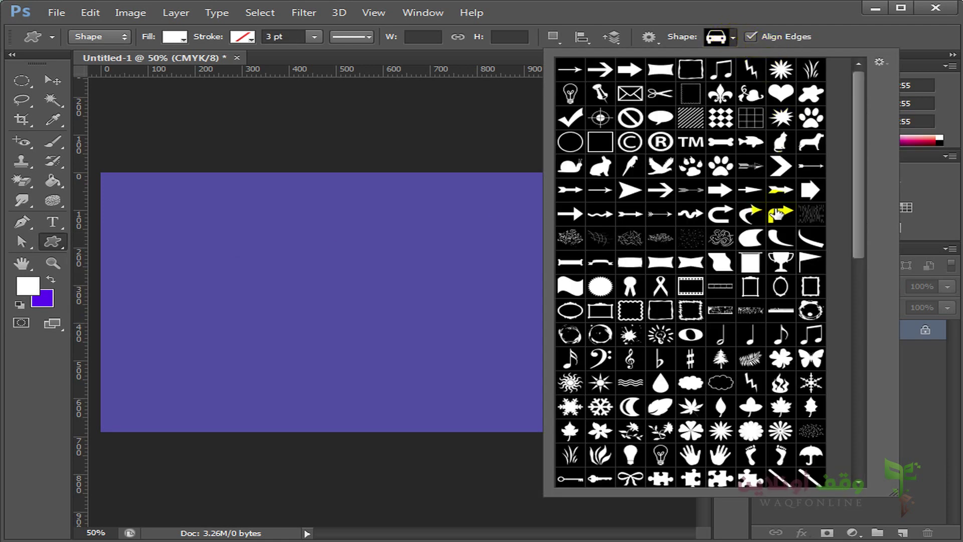
pyautogui.scroll(-2, 775, 220)
pyautogui.scroll(-3, 770, 278)
pyautogui.scroll(-3, 750, 275)
pyautogui.scroll(-3, 751, 275)
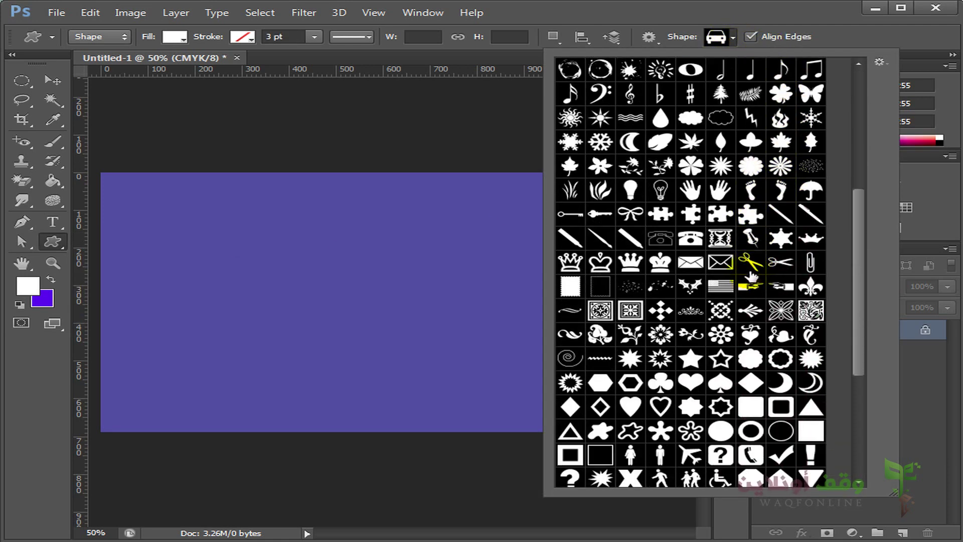
pyautogui.scroll(-3, 765, 345)
pyautogui.click(747, 383)
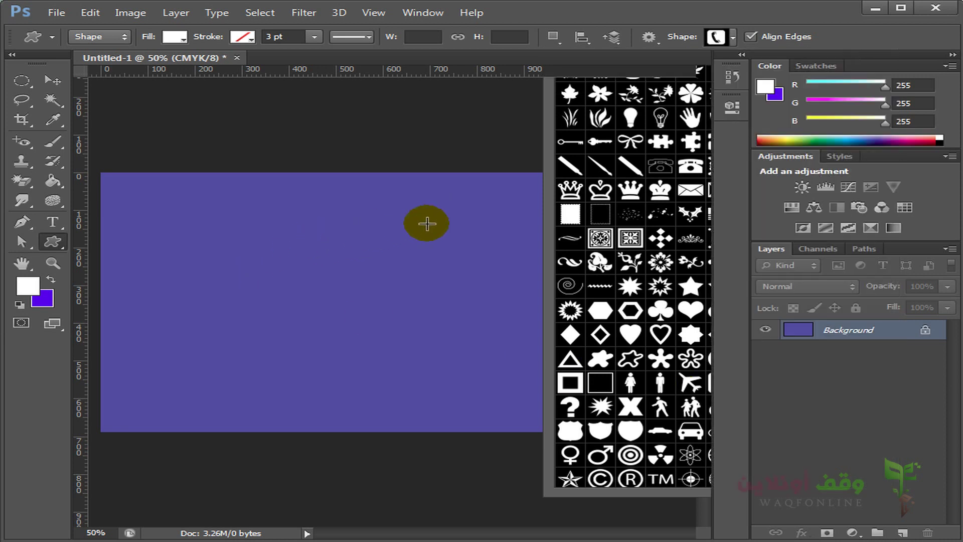
pyautogui.moveTo(448, 213)
pyautogui.mouseDown()
pyautogui.moveTo(255, 395)
pyautogui.moveTo(275, 415)
pyautogui.mouseUp()
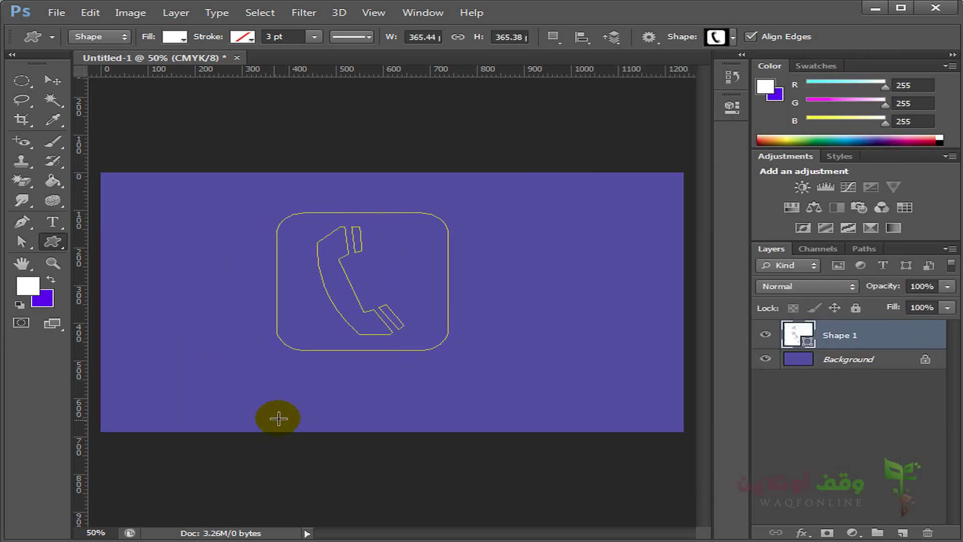
# Pull Shape 1's top-right anchor far right and bulge the right side with curve handles
pyautogui.click(23, 244)
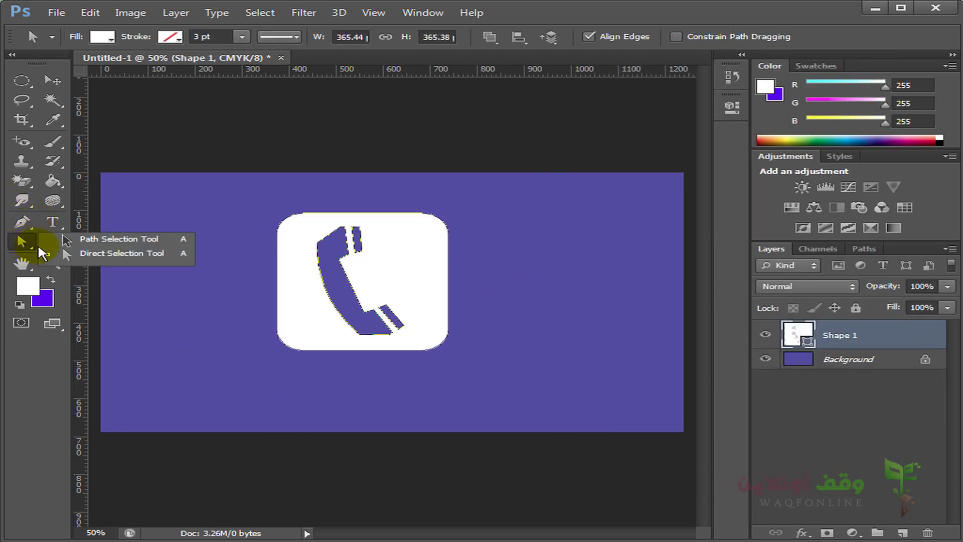
pyautogui.click(72, 255)
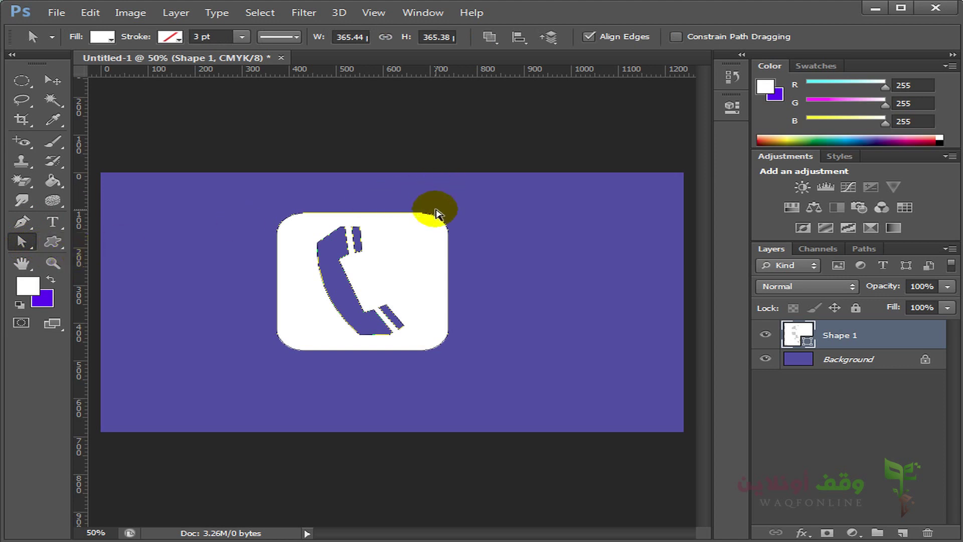
pyautogui.moveTo(438, 216); pyautogui.dragTo(617, 209)
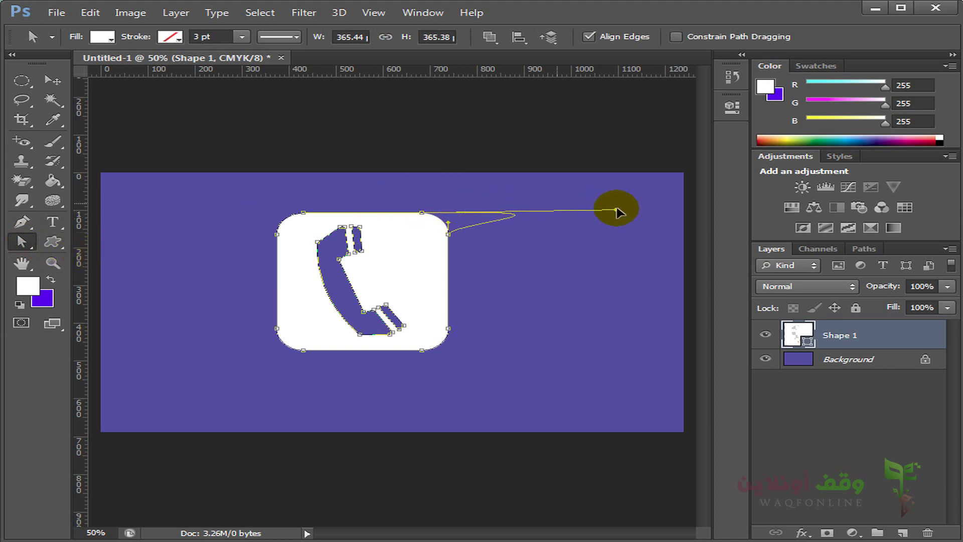
pyautogui.moveTo(451, 228); pyautogui.dragTo(579, 386)
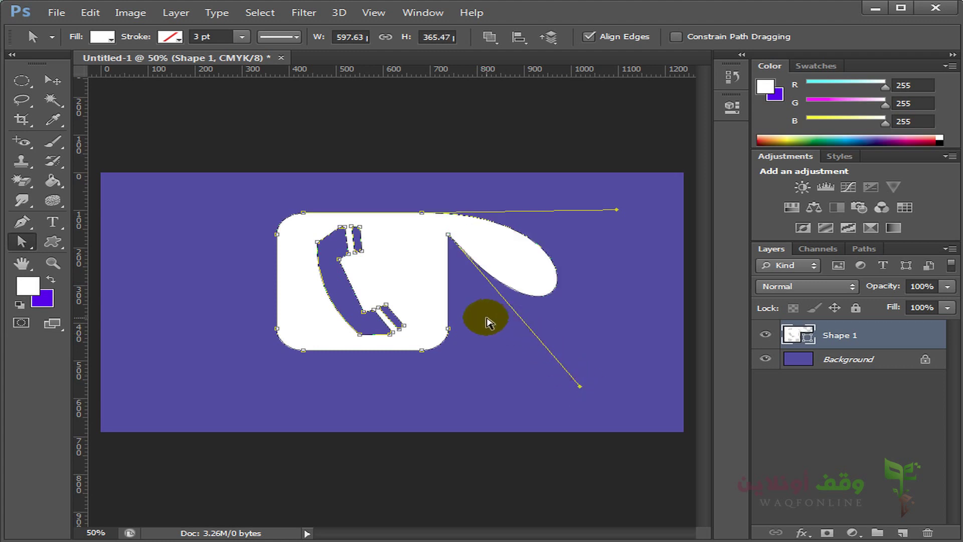
pyautogui.moveTo(447, 344); pyautogui.dragTo(573, 324)
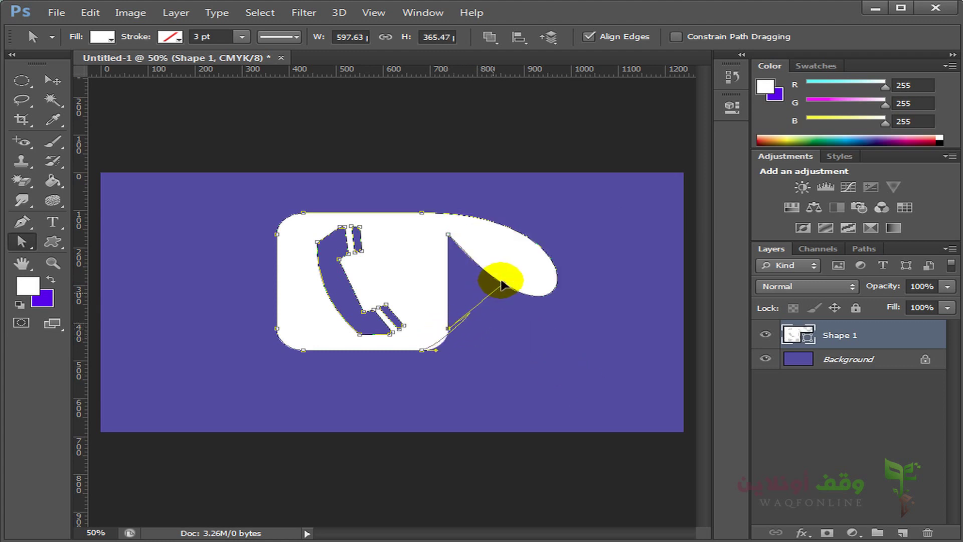
pyautogui.moveTo(422, 350)
pyautogui.mouseDown()
pyautogui.moveTo(438, 386)
pyautogui.moveTo(437, 449)
pyautogui.mouseUp()
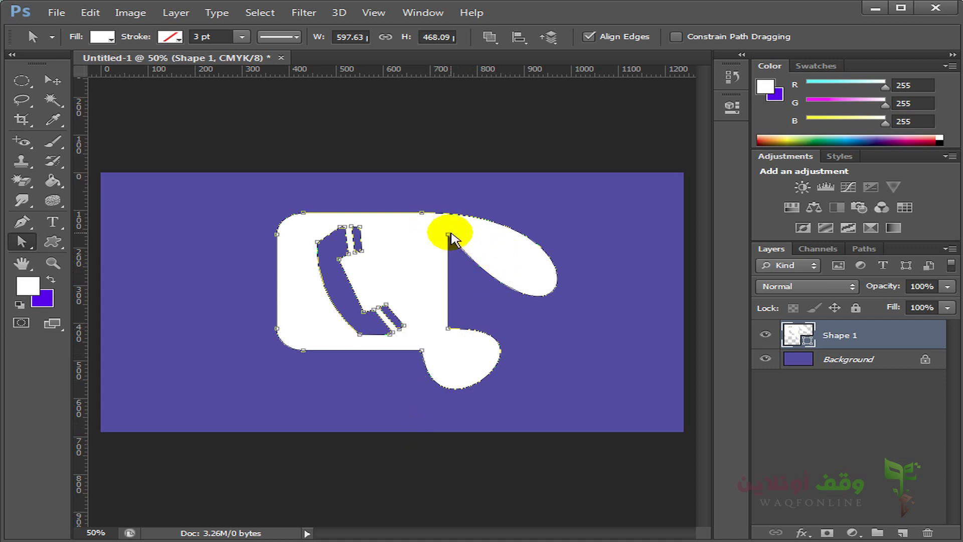
pyautogui.click(449, 234)
pyautogui.click(616, 212)
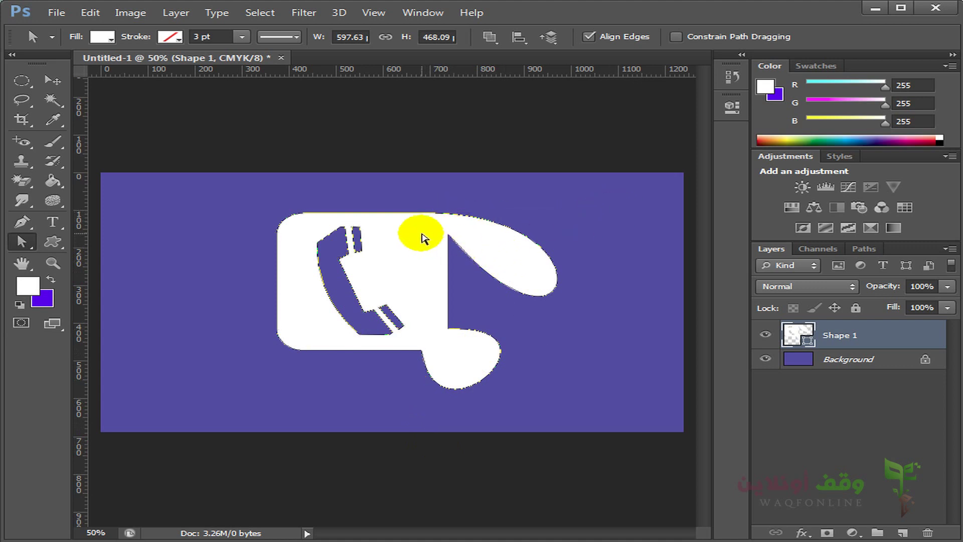
# Adjust curve handles to reshape the right bulge and stretch the handset's top curve
pyautogui.click(441, 213)
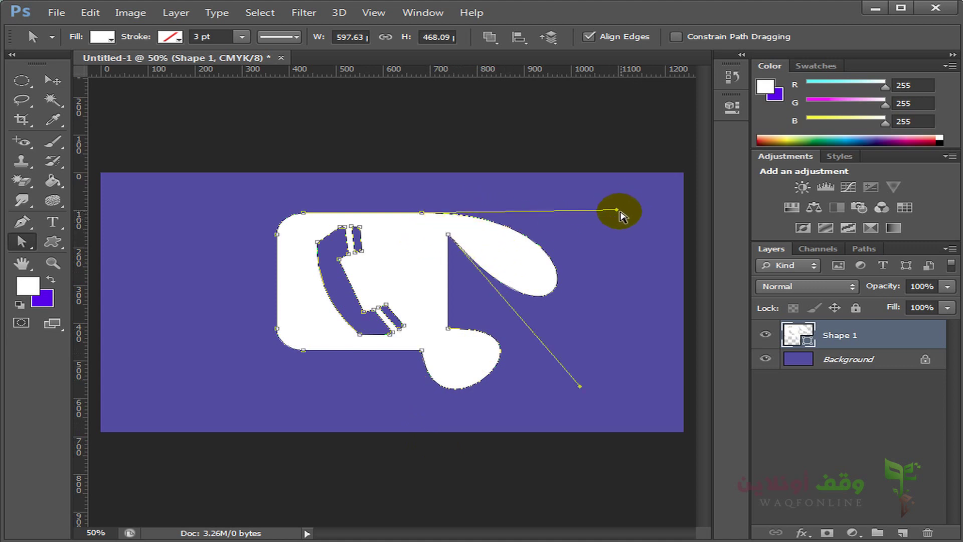
pyautogui.moveTo(617, 210); pyautogui.dragTo(432, 172)
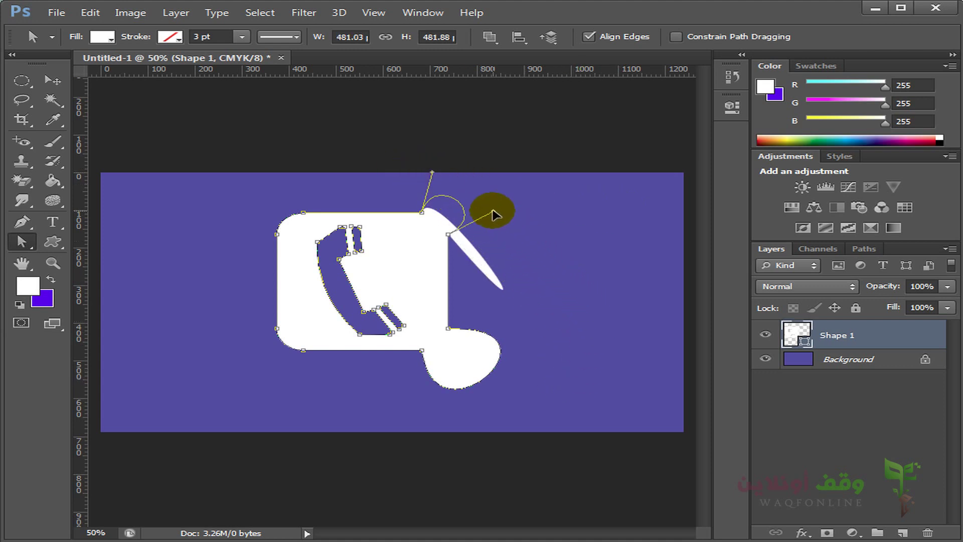
pyautogui.moveTo(582, 387); pyautogui.dragTo(494, 212)
pyautogui.moveTo(355, 251); pyautogui.dragTo(477, 285)
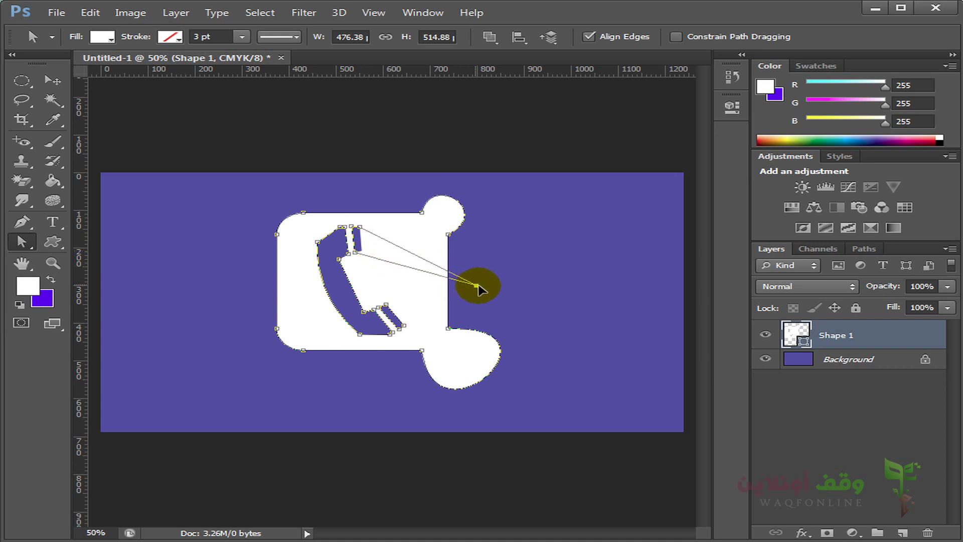
pyautogui.click(887, 398)
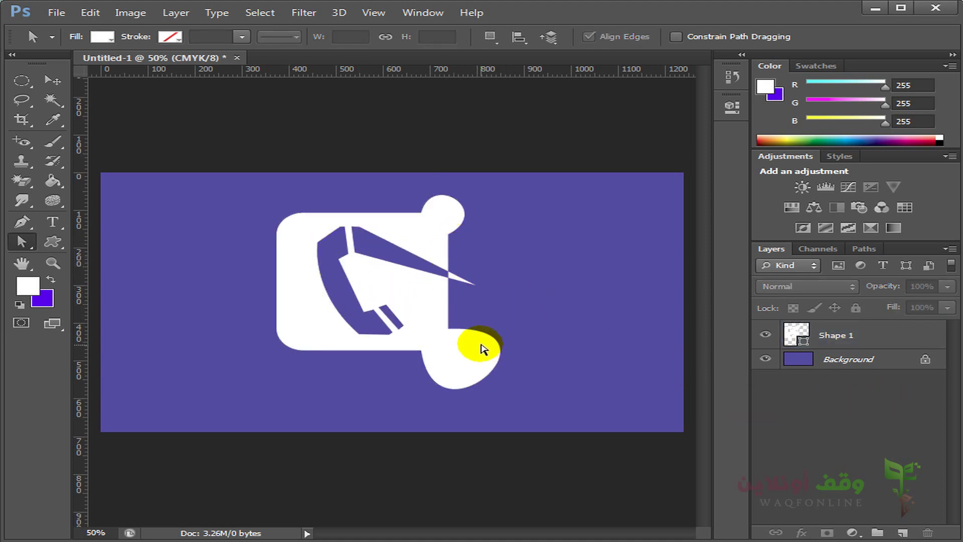
# Drag further path points out to form a sharp tip pointing right
pyautogui.click(399, 321)
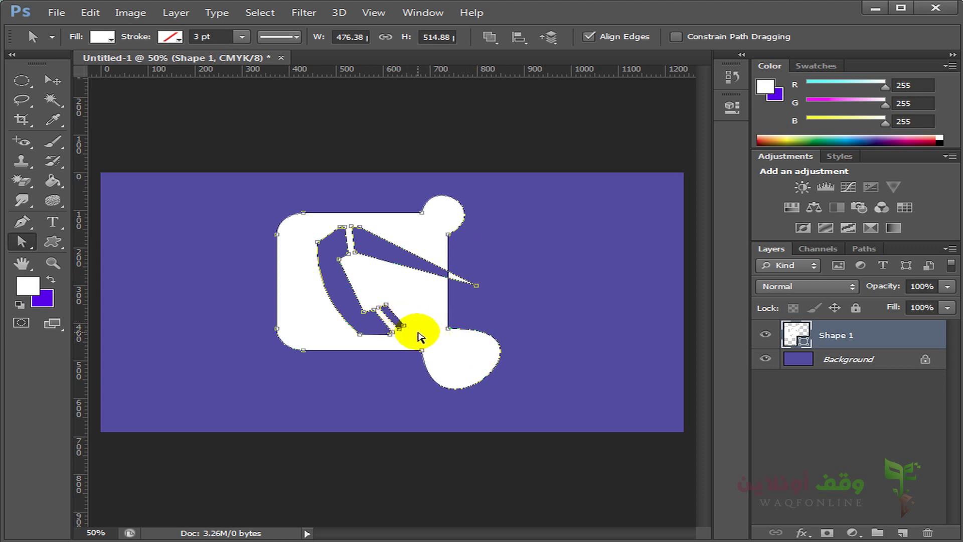
pyautogui.moveTo(405, 328); pyautogui.dragTo(476, 286)
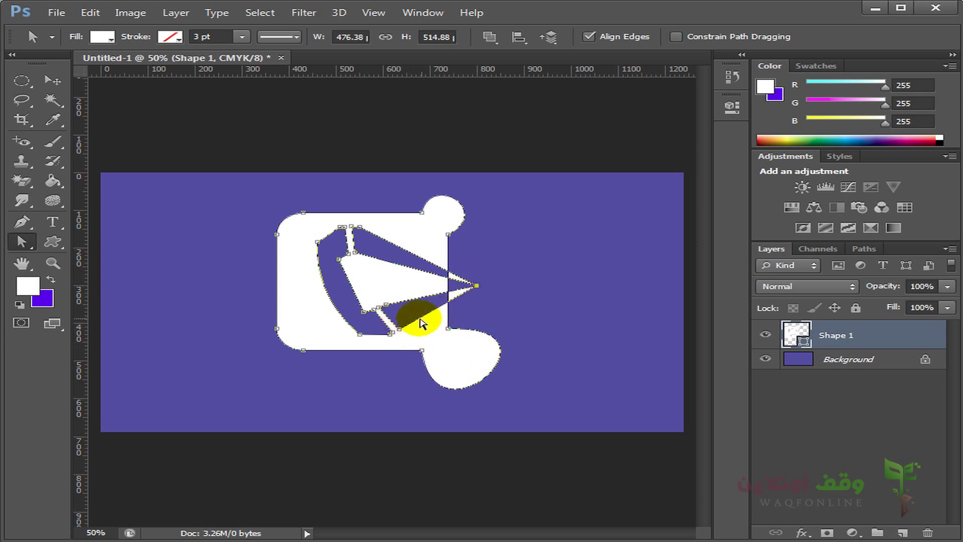
pyautogui.moveTo(390, 313); pyautogui.dragTo(477, 288)
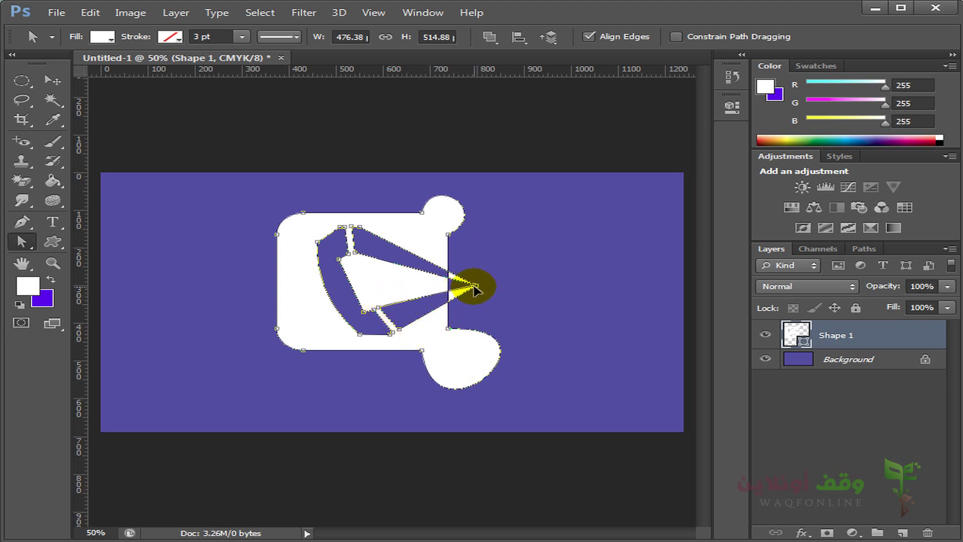
pyautogui.click(772, 364)
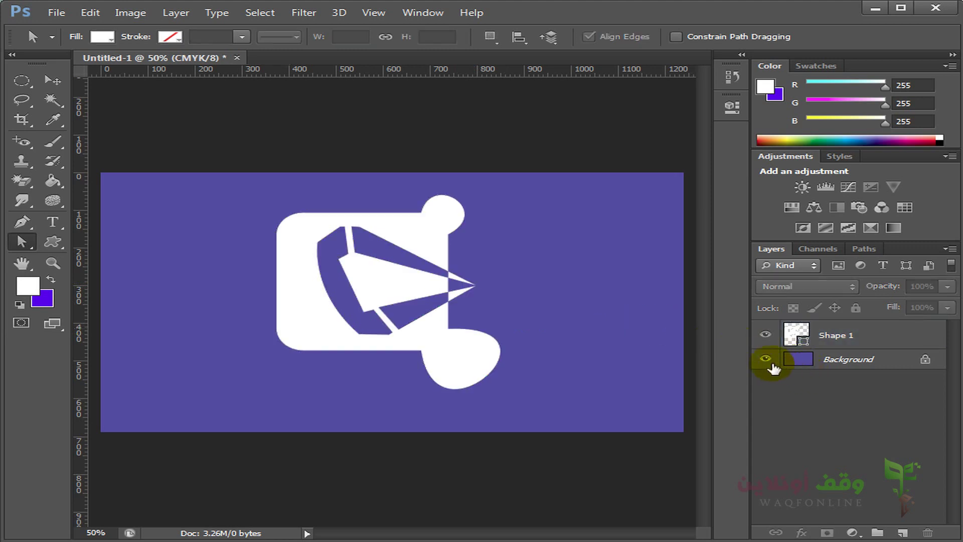
pyautogui.click(48, 245)
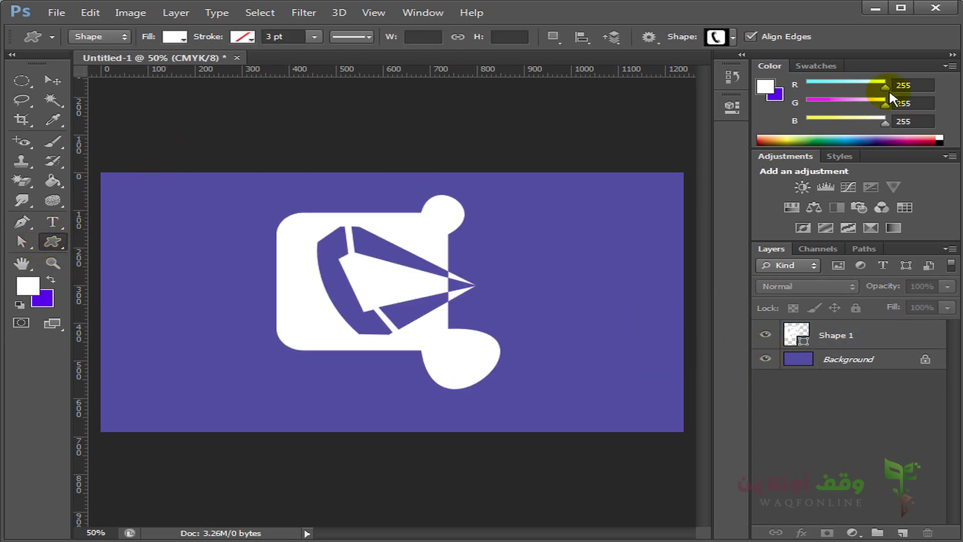
# Open the custom shapes Preset Manager and cancel loading a shape set
pyautogui.click(732, 37)
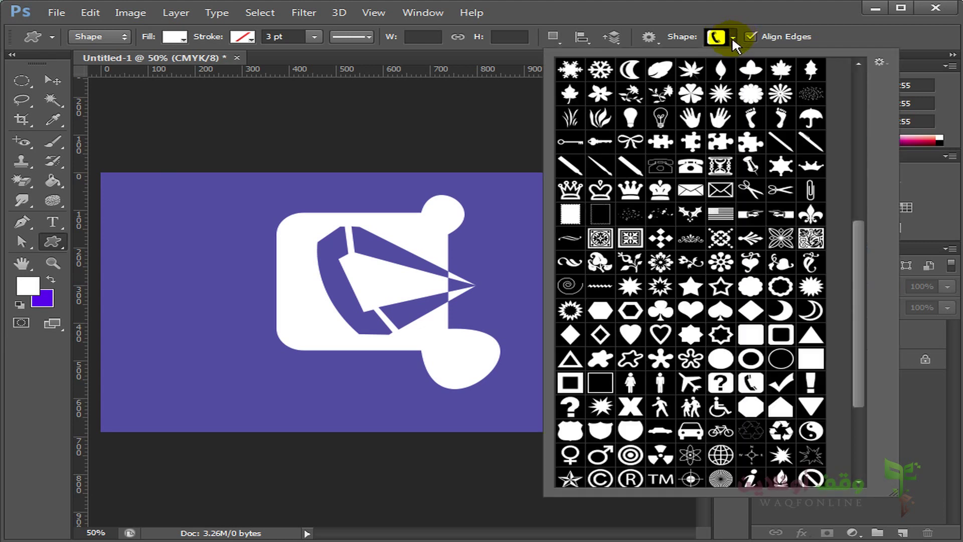
pyautogui.click(879, 62)
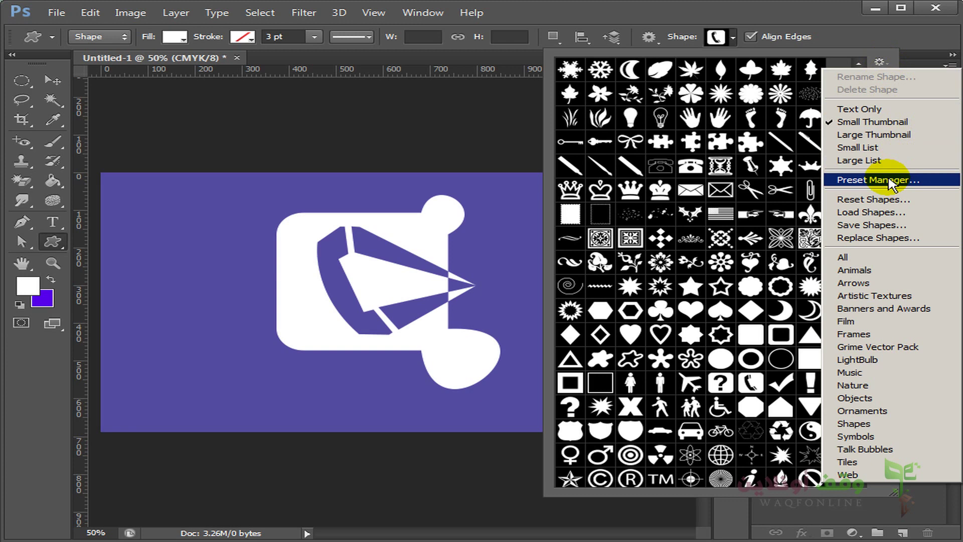
pyautogui.click(890, 181)
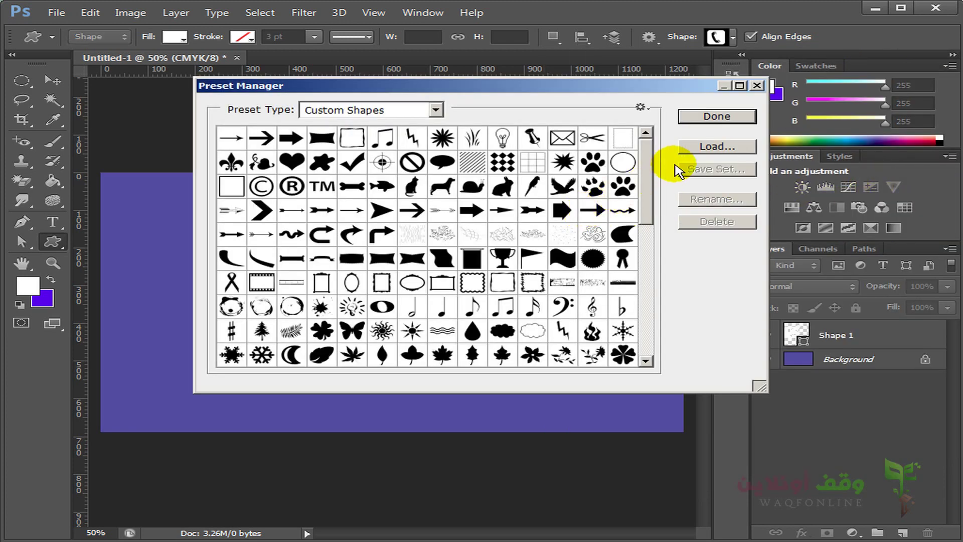
pyautogui.click(700, 147)
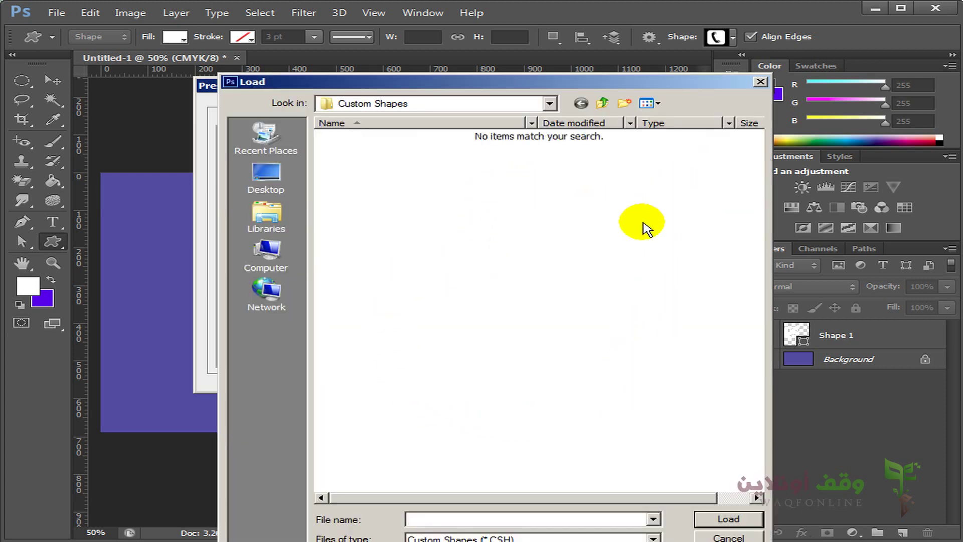
pyautogui.click(726, 537)
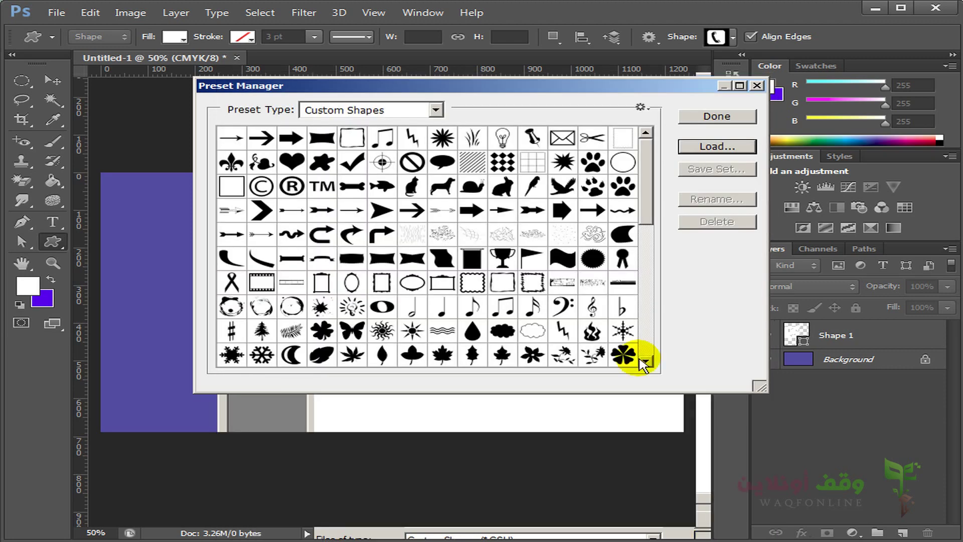
# Close the Preset Manager and delete the Shape 1 layer
pyautogui.moveTo(647, 216); pyautogui.dragTo(663, 333)
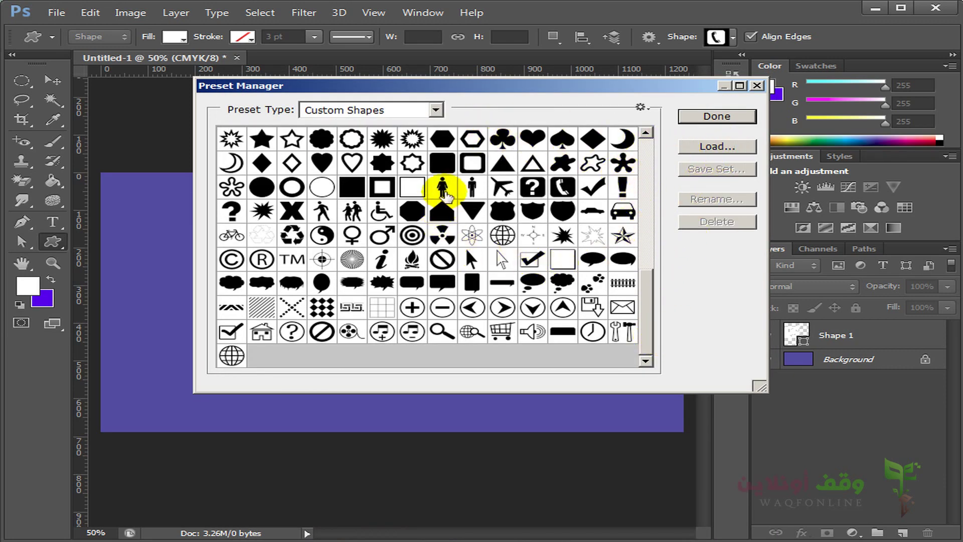
pyautogui.click(757, 85)
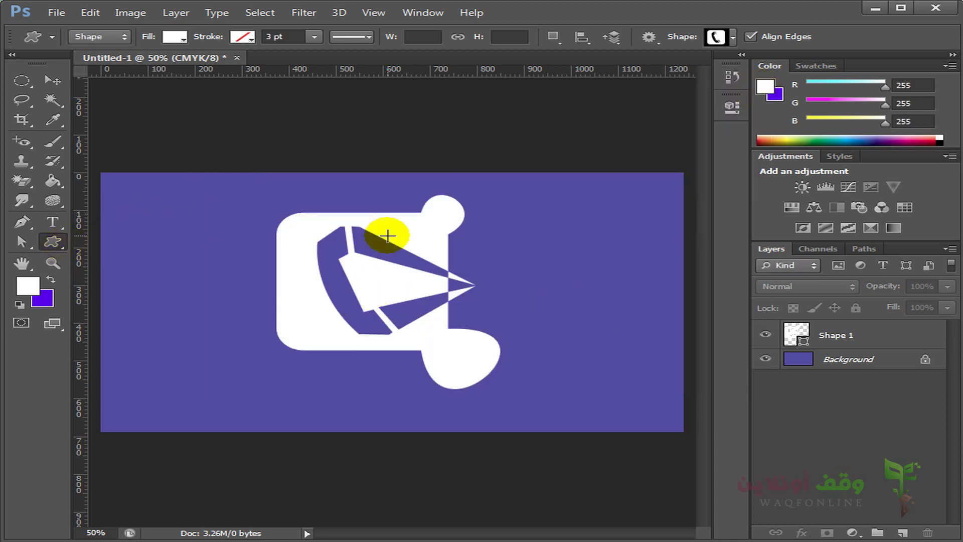
pyautogui.moveTo(860, 333); pyautogui.dragTo(928, 532)
# Close the old document without saving and start a new white-background RGB document
pyautogui.click(236, 57)
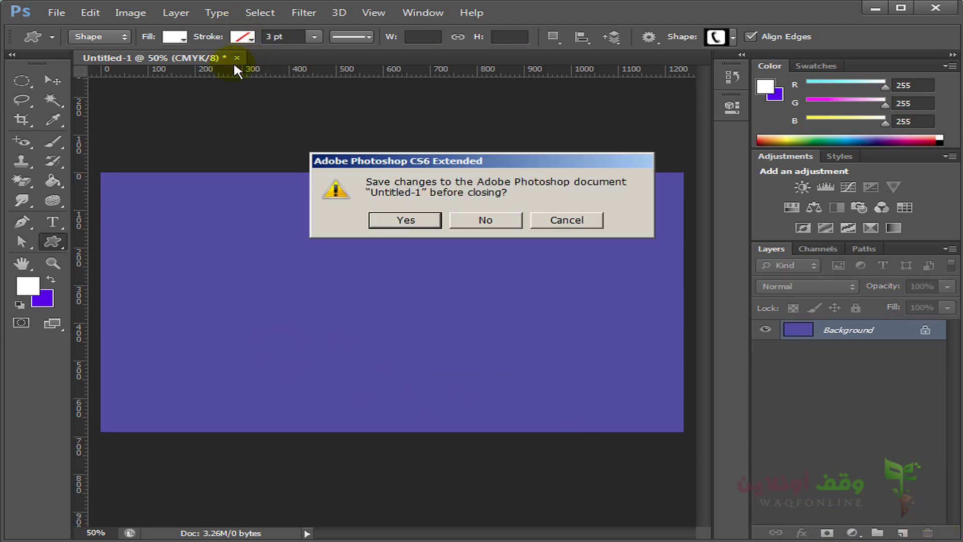
pyautogui.click(475, 220)
pyautogui.click(56, 13)
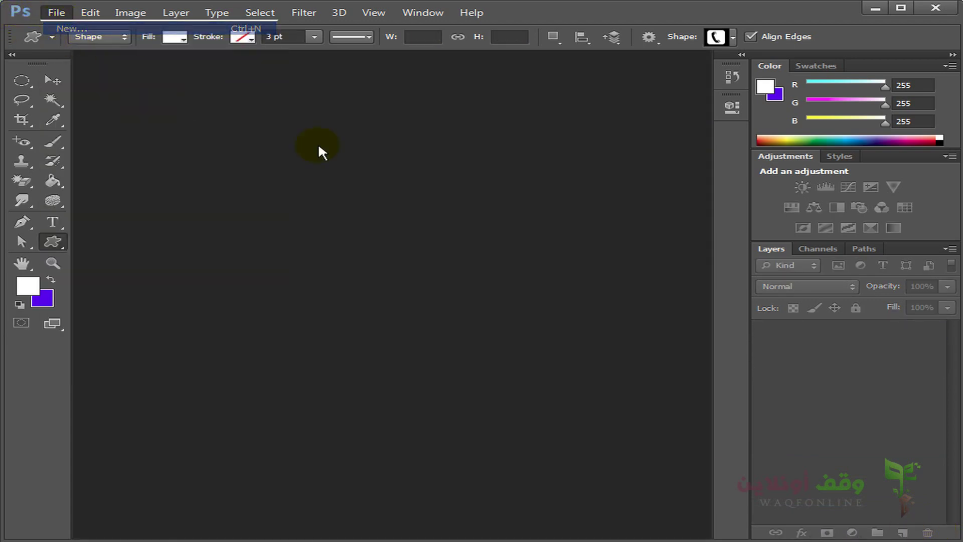
pyautogui.click(633, 321)
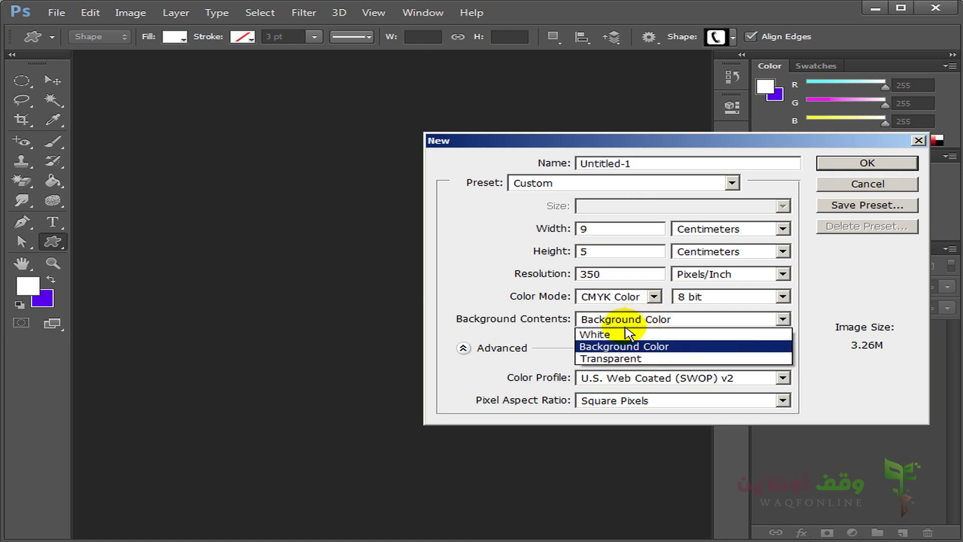
pyautogui.click(621, 298)
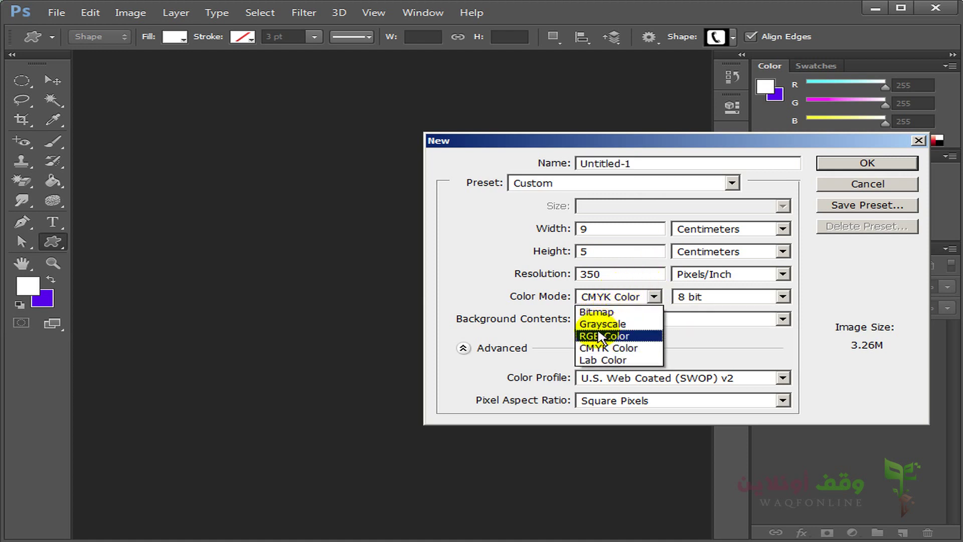
pyautogui.click(604, 333)
# Set the new document to 20 × 20 cm at 72 ppi and create it
pyautogui.doubleClick(606, 234)
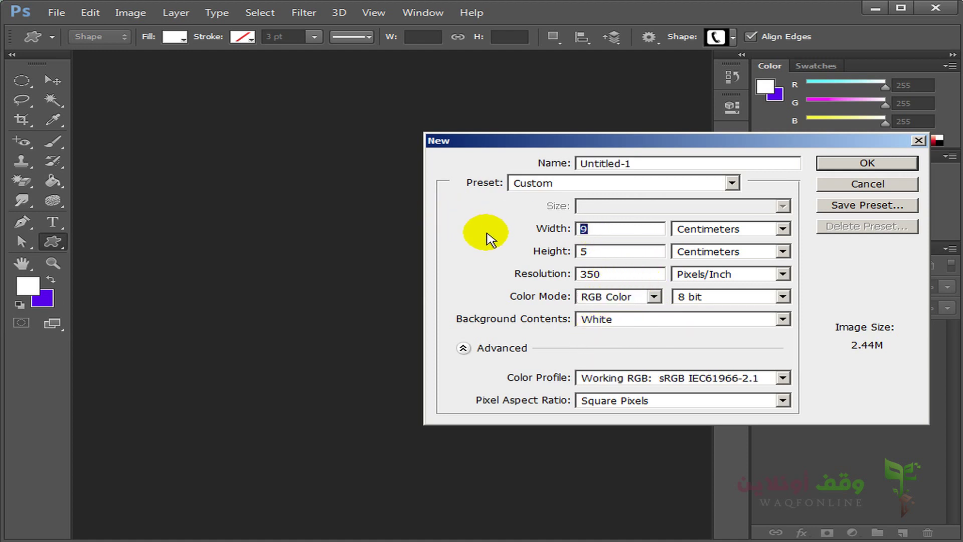
pyautogui.write('20')
pyautogui.doubleClick(621, 250)
pyautogui.write('20')
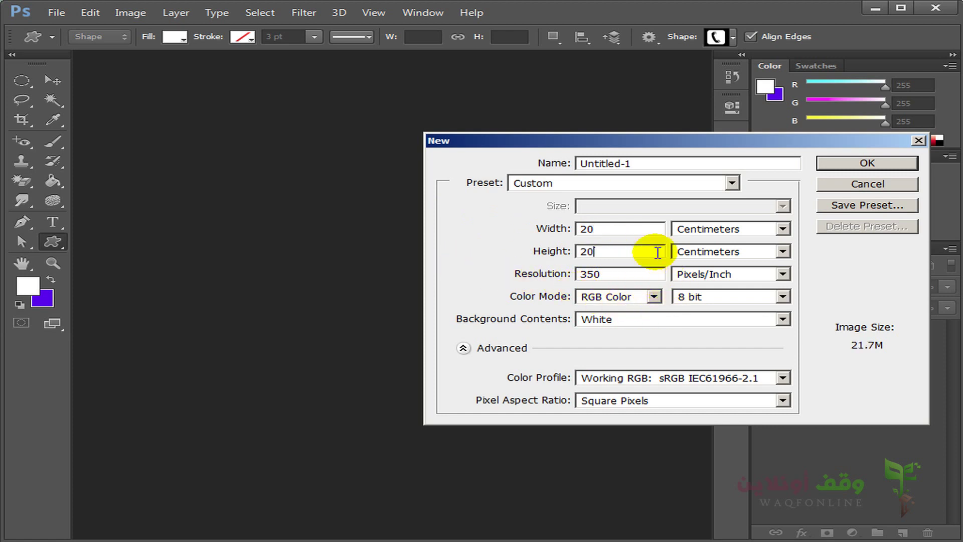
pyautogui.doubleClick(625, 273)
pyautogui.write('2')
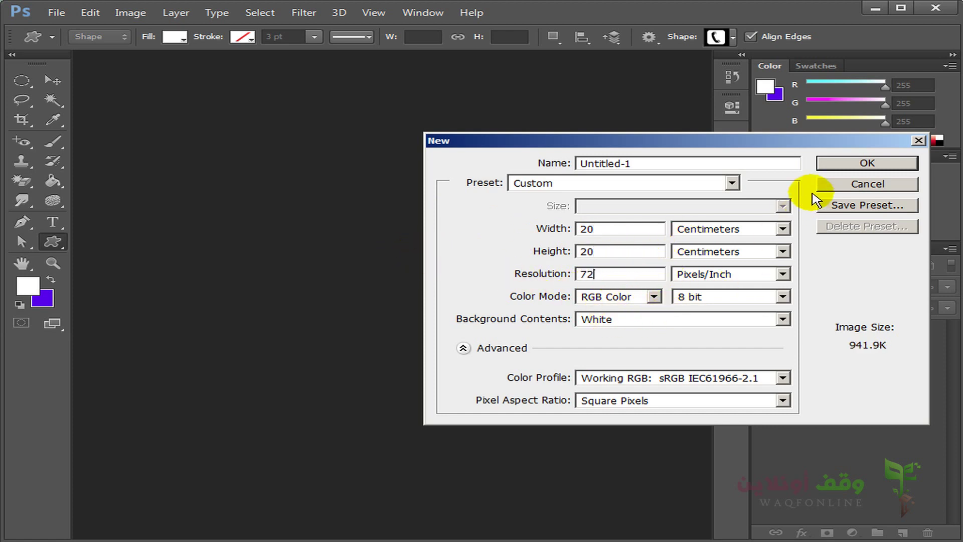
pyautogui.click(893, 163)
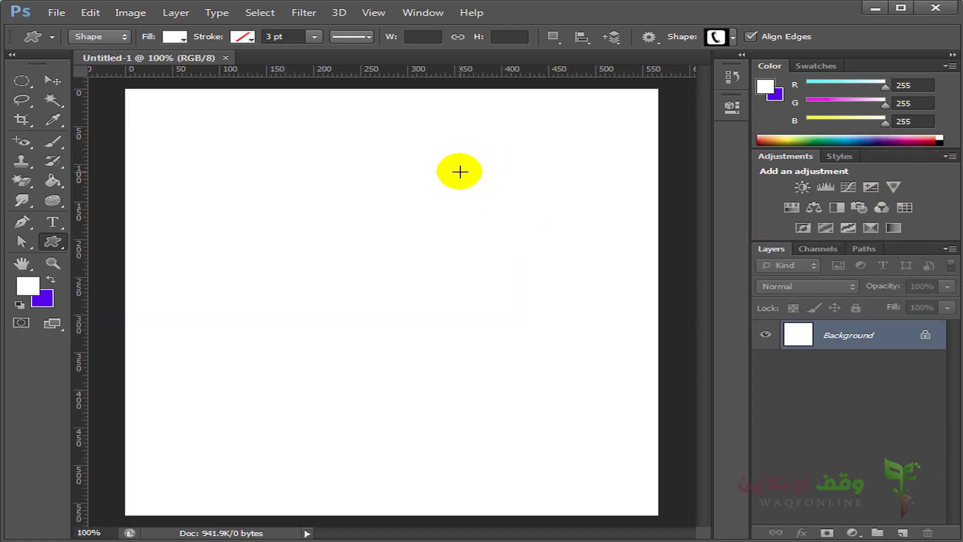
# Draw a large rounded square, about 386 × 386 px, near the canvas centre
pyautogui.rightClick(63, 244)
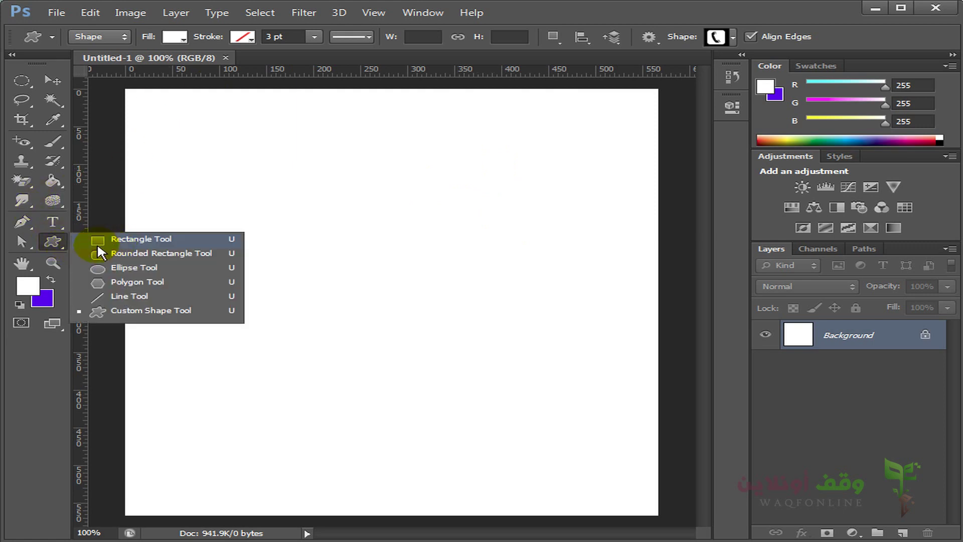
pyautogui.click(138, 253)
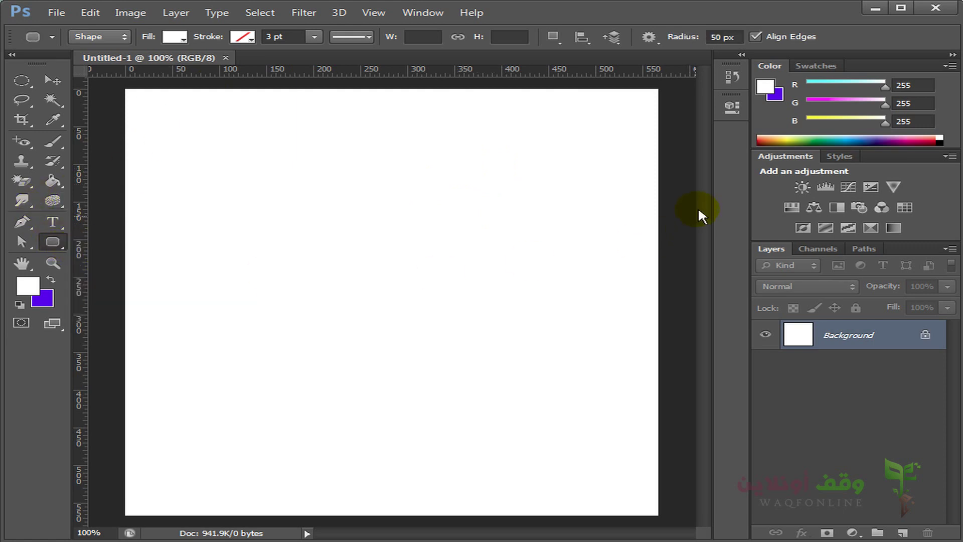
pyautogui.moveTo(602, 146)
pyautogui.mouseDown()
pyautogui.moveTo(131, 425)
pyautogui.moveTo(142, 428)
pyautogui.mouseUp()
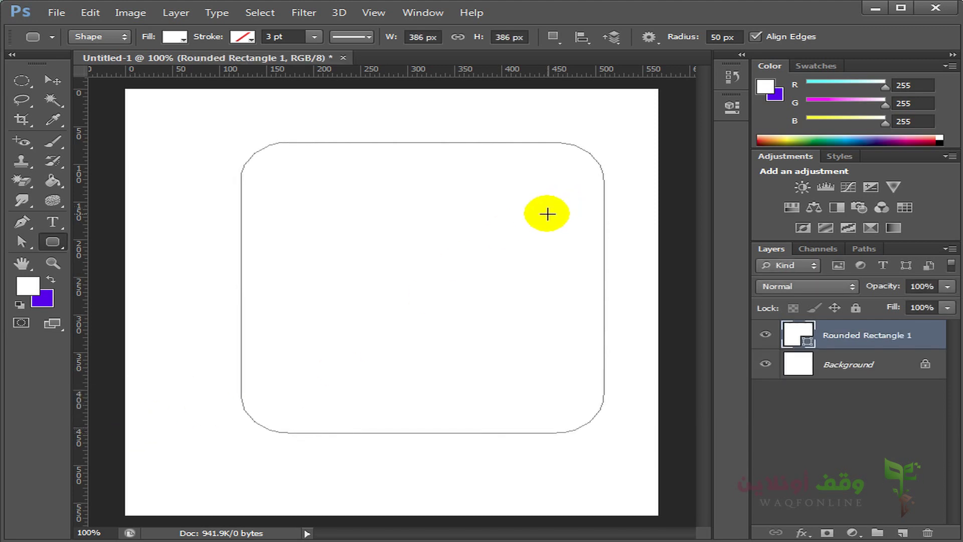
# Fill the rounded square with dark teal #006375
pyautogui.doubleClick(794, 334)
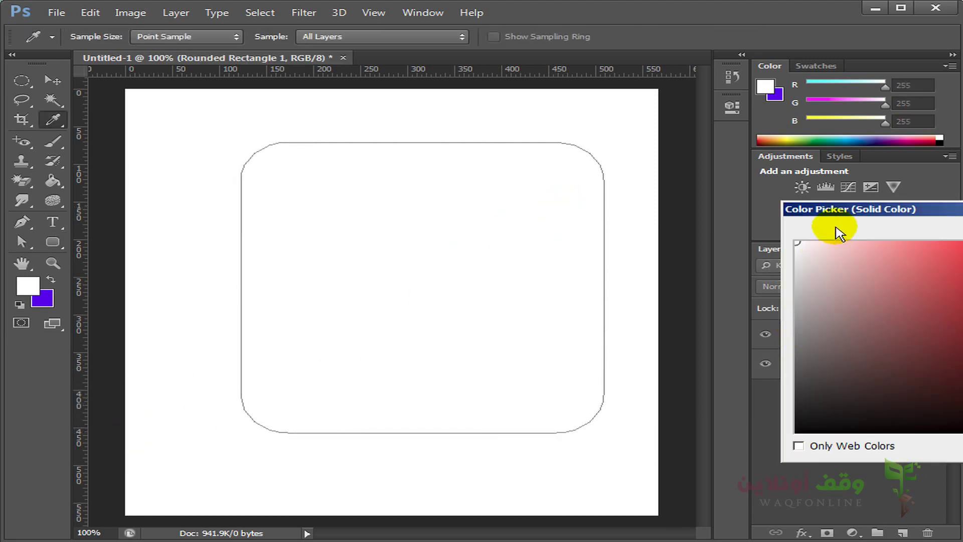
pyautogui.moveTo(836, 210); pyautogui.dragTo(441, 183)
pyautogui.moveTo(662, 272)
pyautogui.mouseDown()
pyautogui.moveTo(661, 298)
pyautogui.moveTo(635, 310)
pyautogui.mouseUp()
pyautogui.click(637, 310)
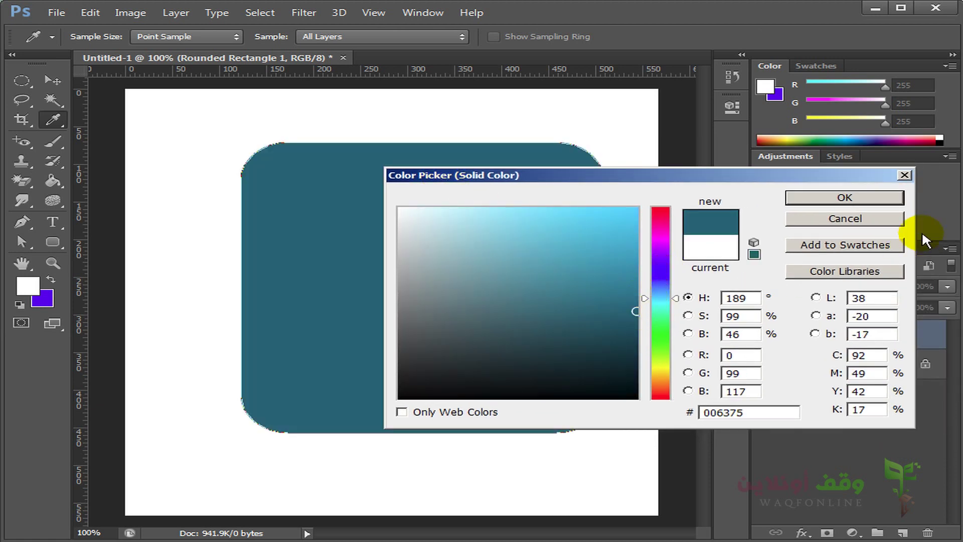
pyautogui.click(857, 203)
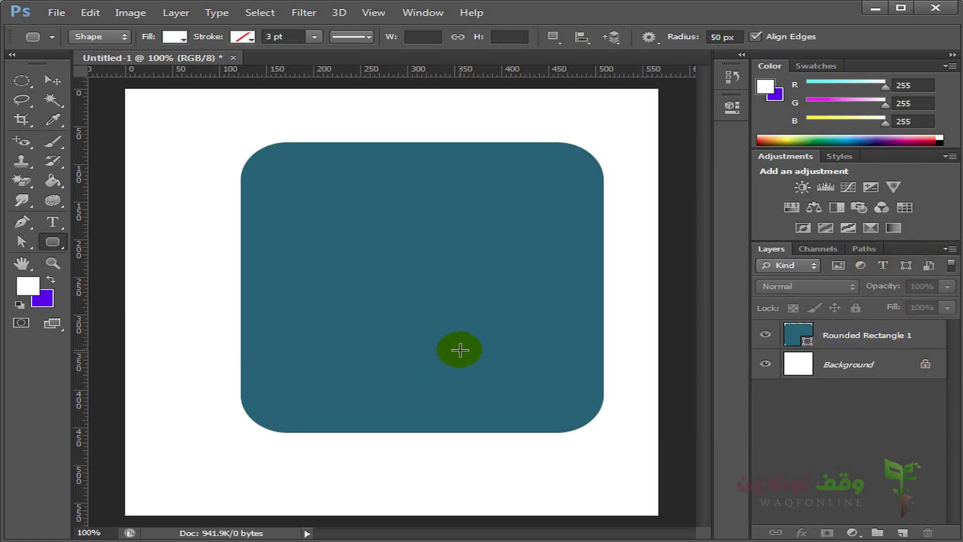
# Move the teal rounded square about 70 px left
pyautogui.press('v')
pyautogui.click(462, 301)
pyautogui.click(464, 219)
pyautogui.keyDown('ctrl'); pyautogui.click(461, 271); pyautogui.keyUp('ctrl')
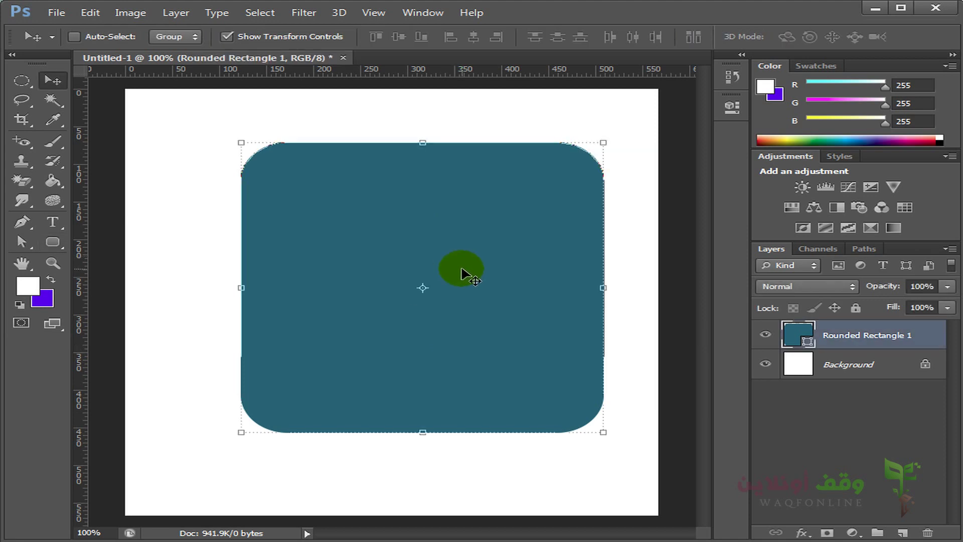
pyautogui.moveTo(462, 274); pyautogui.dragTo(427, 274)
pyautogui.keyDown('ctrl'); pyautogui.click(858, 336); pyautogui.keyUp('ctrl')
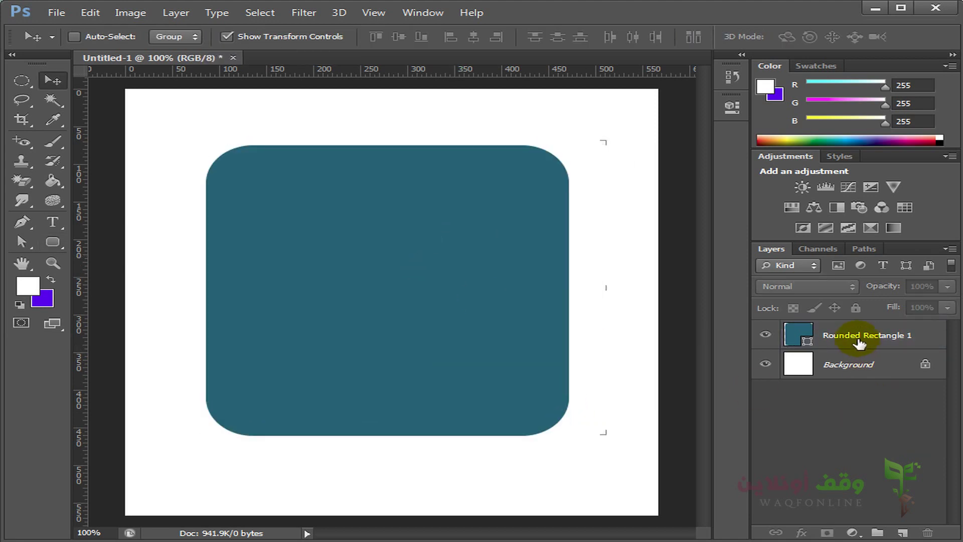
# Duplicate the rounded rectangle layer and scale the copy to about 87% from its centre
pyautogui.rightClick(848, 335)
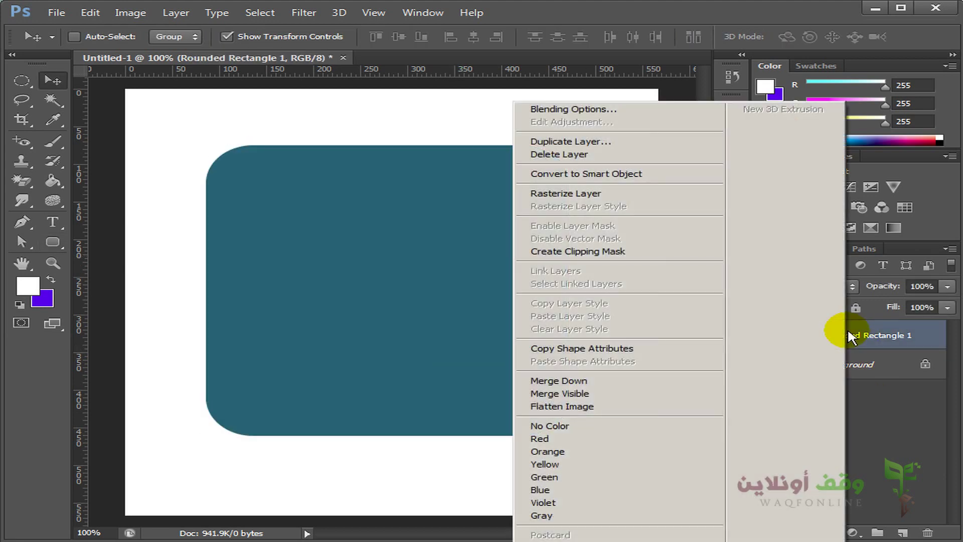
pyautogui.click(604, 145)
pyautogui.click(644, 169)
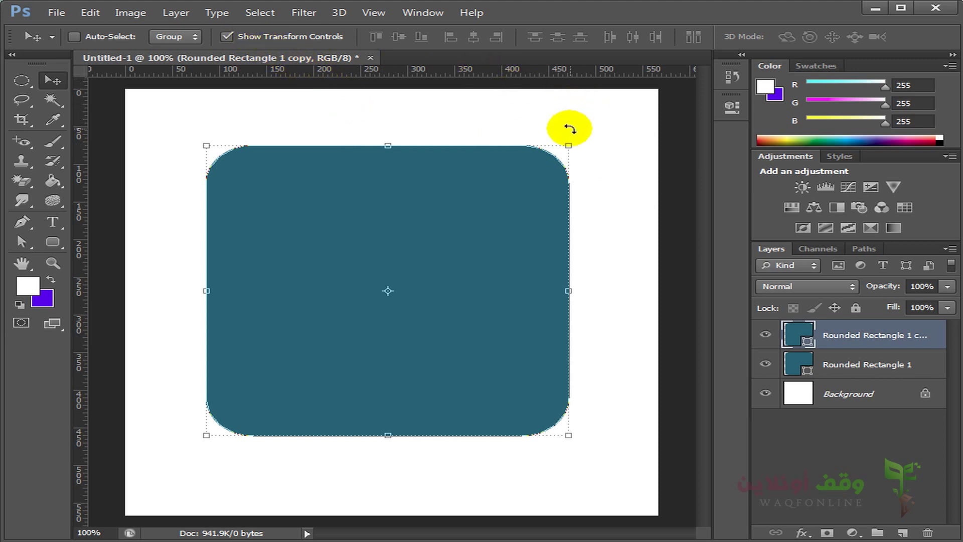
pyautogui.moveTo(569, 147); pyautogui.dragTo(544, 165)
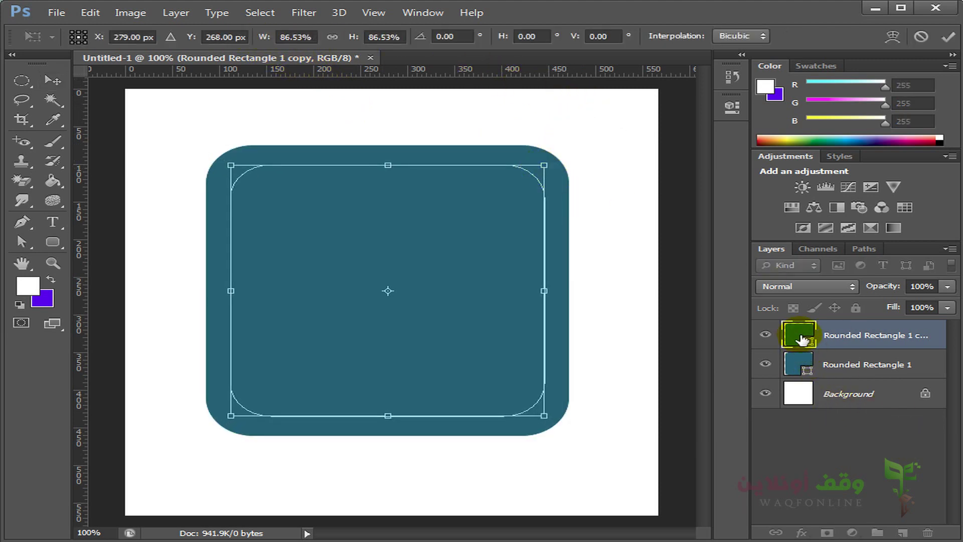
pyautogui.press('Return')
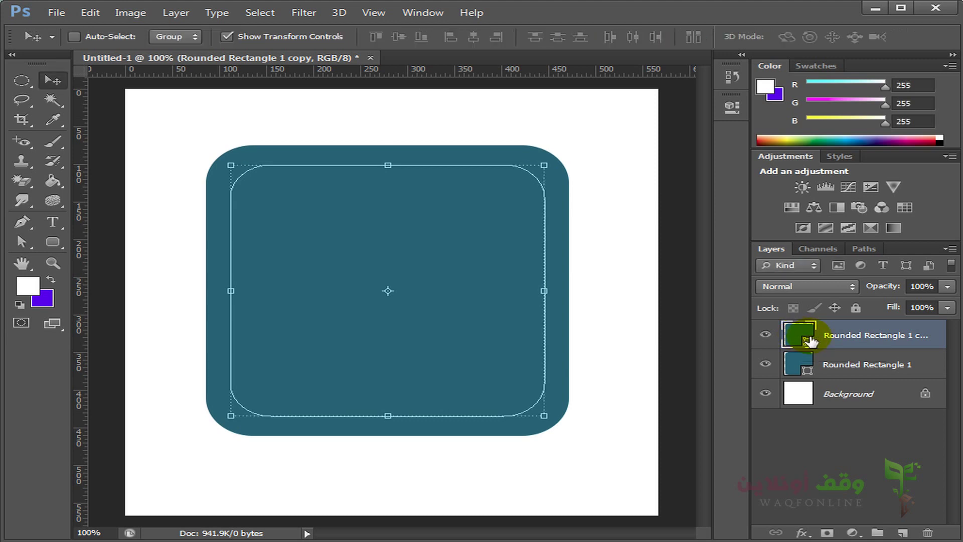
# Fill the scaled copy with darker teal #014653
pyautogui.doubleClick(796, 330)
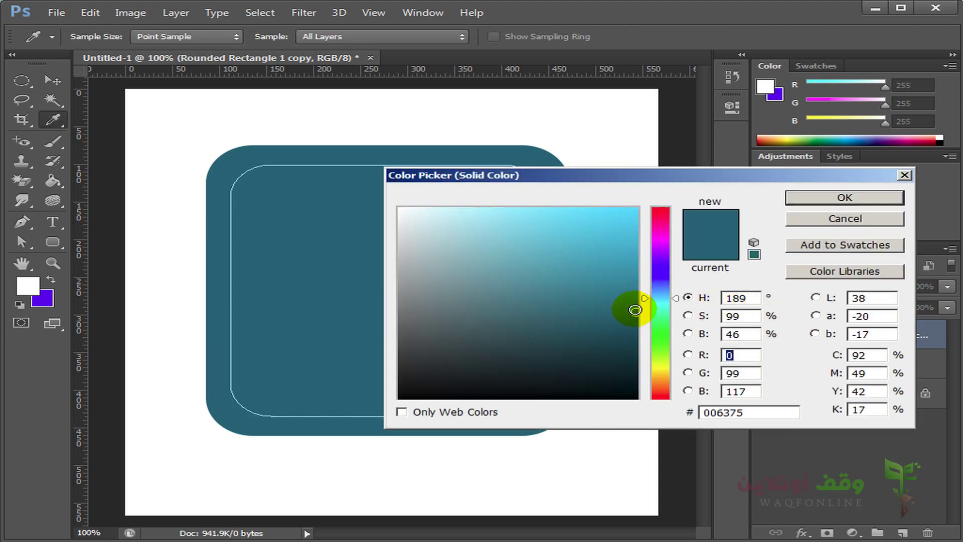
pyautogui.moveTo(638, 320); pyautogui.dragTo(634, 336)
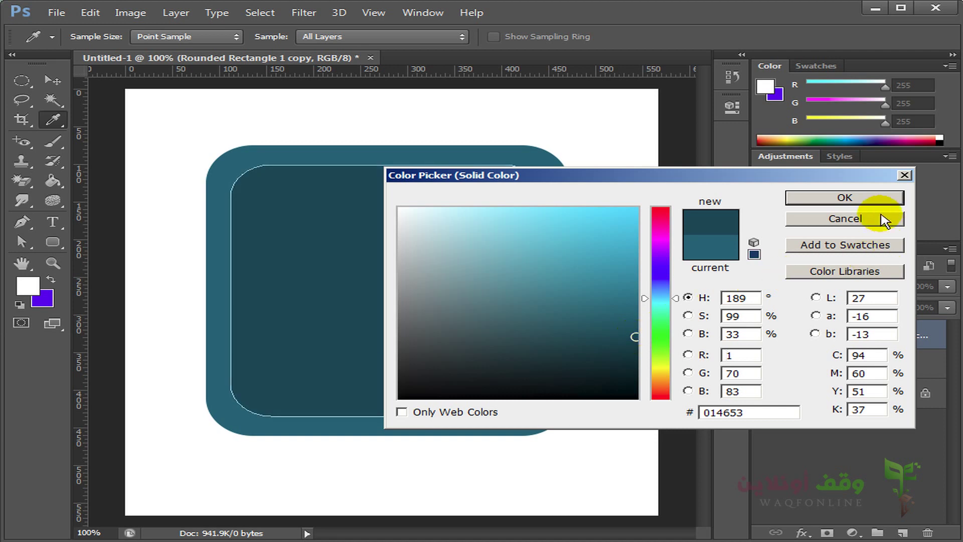
pyautogui.click(825, 197)
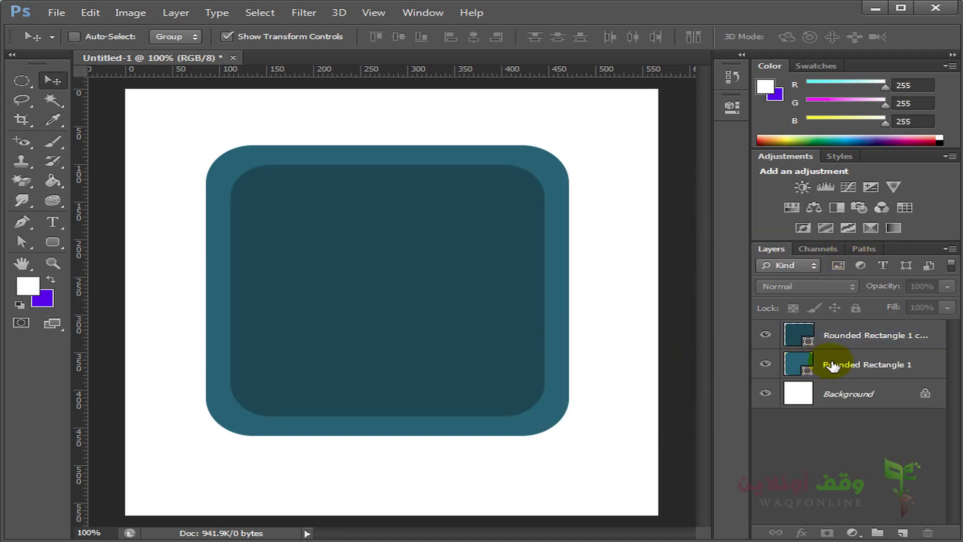
pyautogui.click(825, 333)
# Duplicate the dark square's layer and scale the copy to about 97%
pyautogui.rightClick(853, 331)
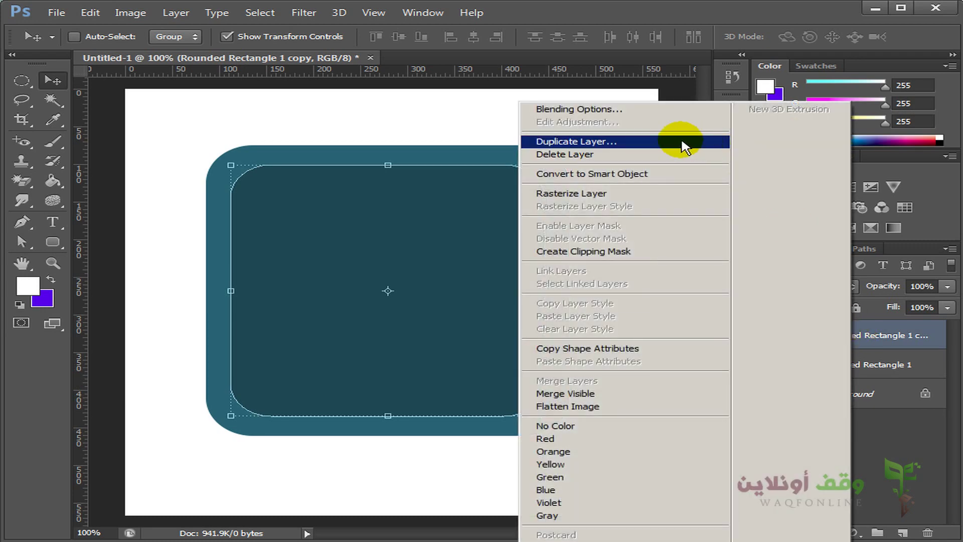
pyautogui.click(622, 168)
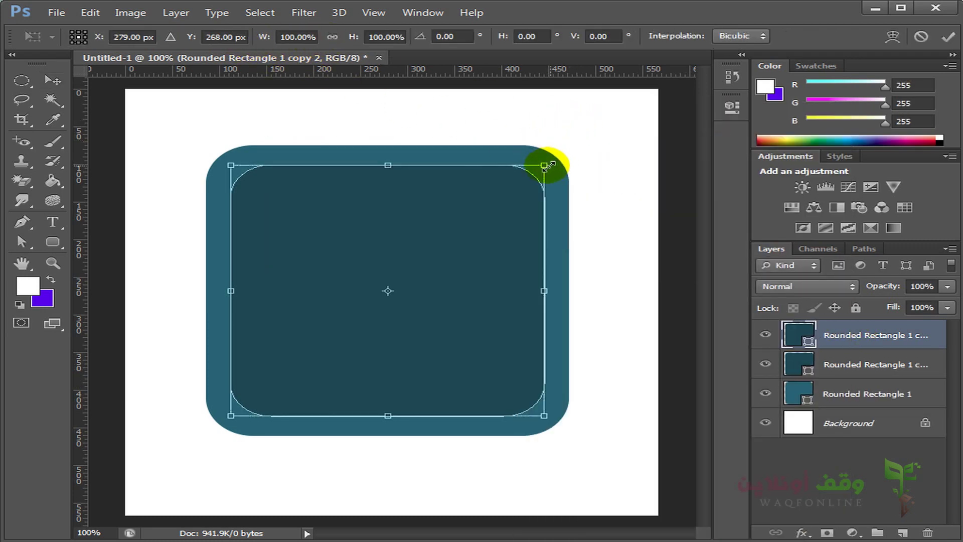
pyautogui.moveTo(546, 166); pyautogui.dragTo(541, 169)
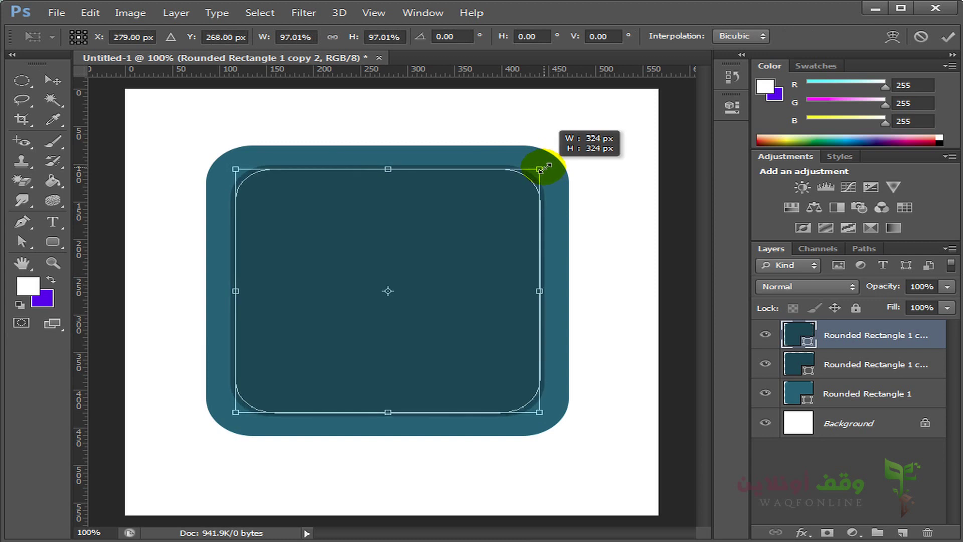
pyautogui.press('Return')
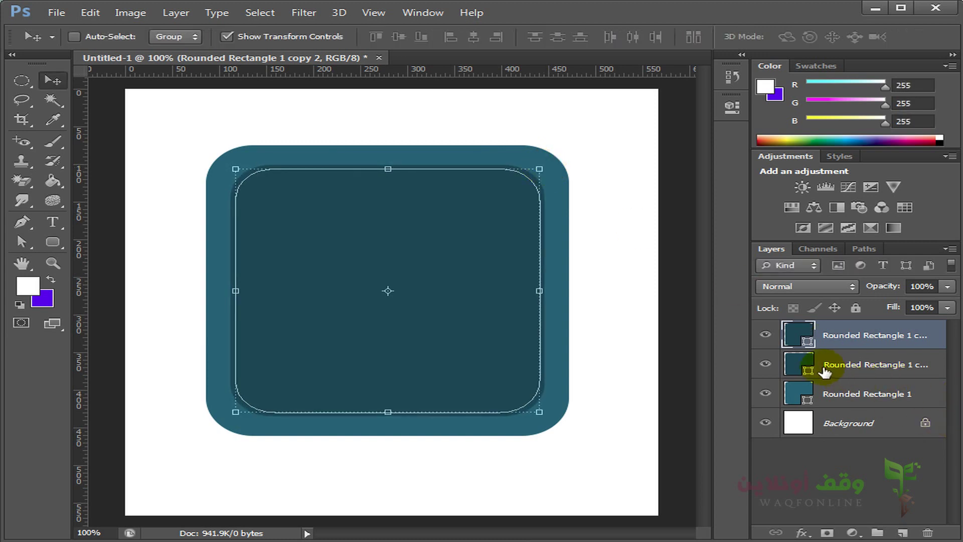
# Fill the new copy with lighter teal #0195b0, leaving a thin dark ring
pyautogui.doubleClick(798, 335)
pyautogui.click(636, 266)
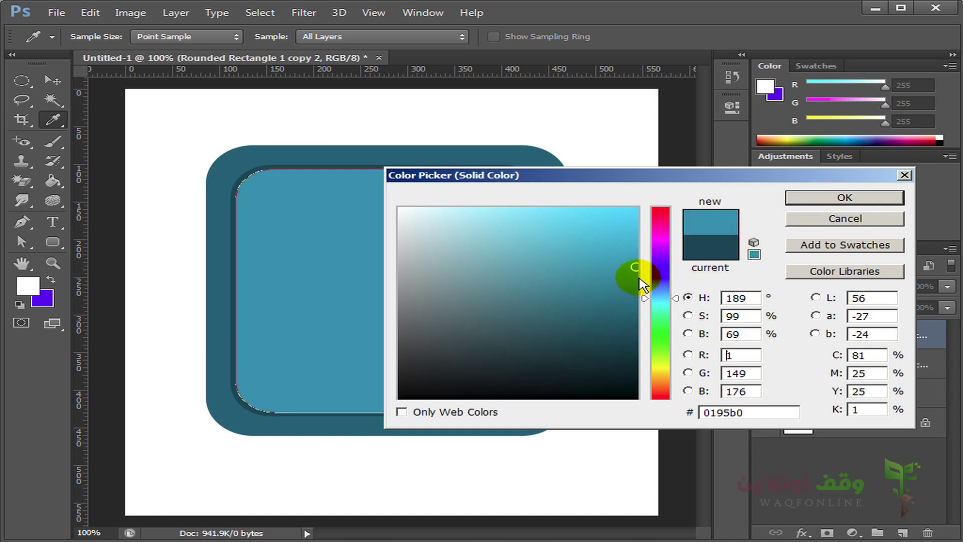
pyautogui.click(635, 283)
pyautogui.click(845, 197)
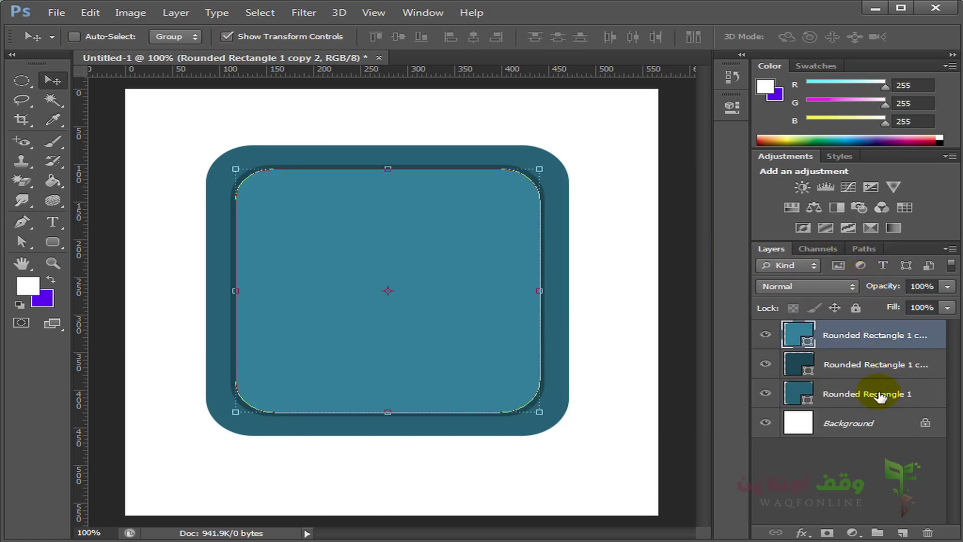
pyautogui.click(852, 421)
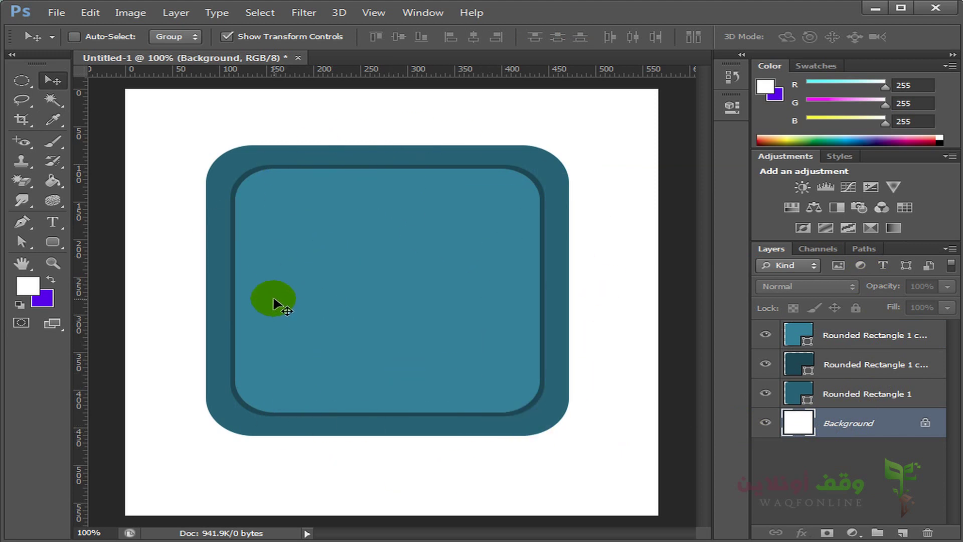
# Add white 'PS' text at the centre of the light teal square
pyautogui.click(65, 226)
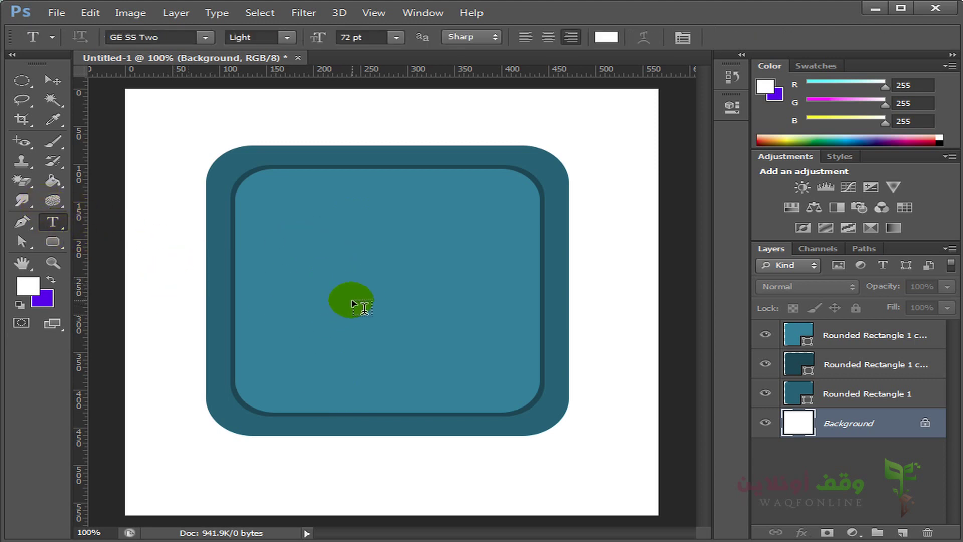
pyautogui.click(352, 300)
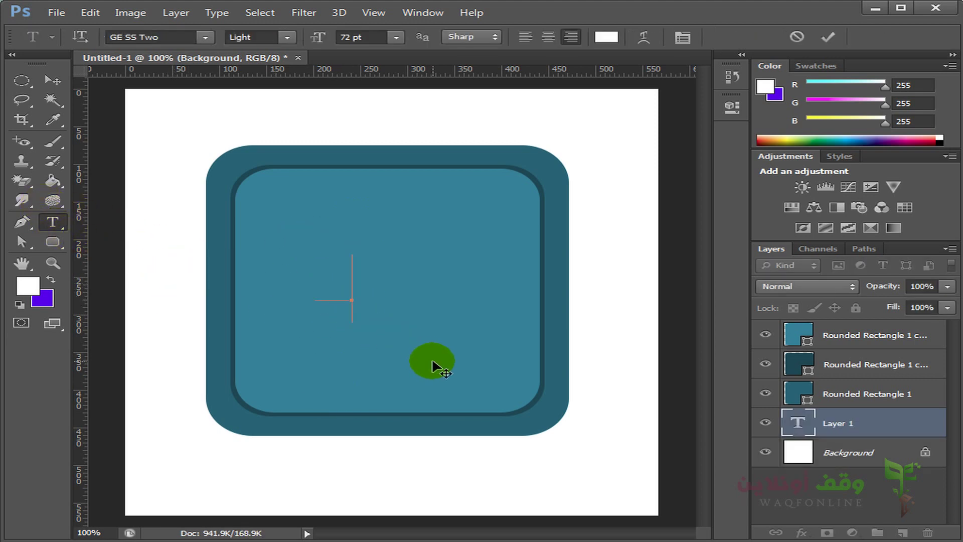
pyautogui.moveTo(861, 421); pyautogui.dragTo(873, 333)
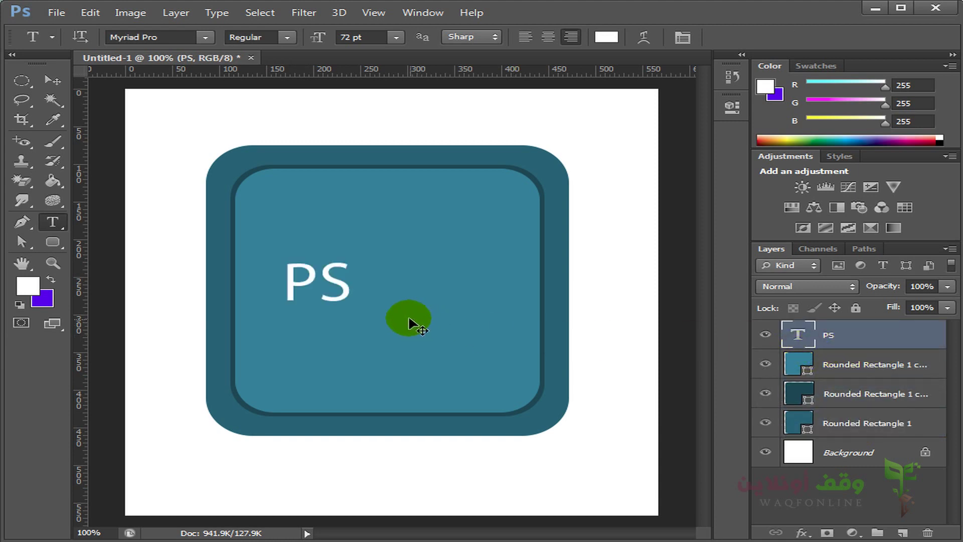
# Scale the PS text to about 416%, centre it, and duplicate the light teal square layer
pyautogui.hotkey('ctrl', 't')
pyautogui.moveTo(343, 253); pyautogui.dragTo(447, 184)
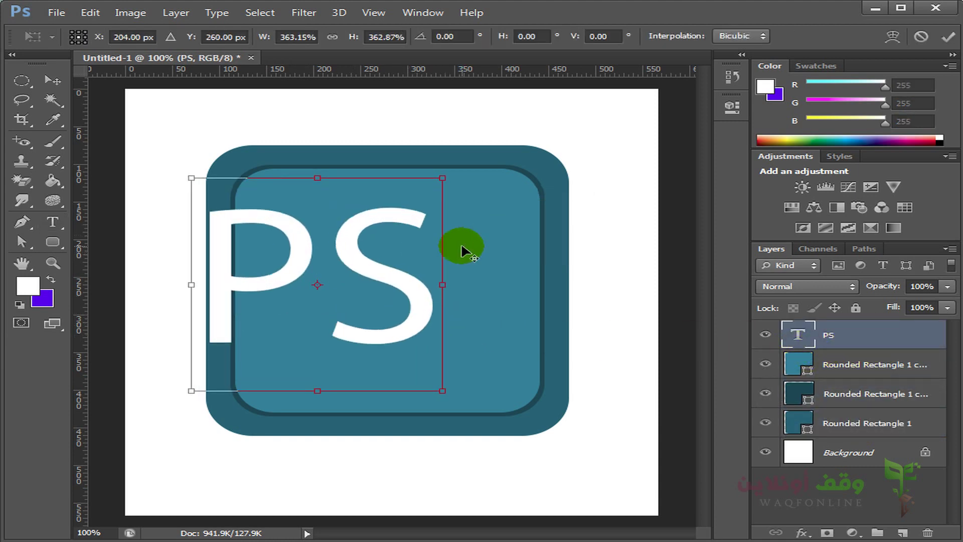
pyautogui.moveTo(408, 287); pyautogui.dragTo(477, 306)
pyautogui.moveTo(511, 198); pyautogui.dragTo(526, 191)
pyautogui.moveTo(485, 237); pyautogui.dragTo(479, 235)
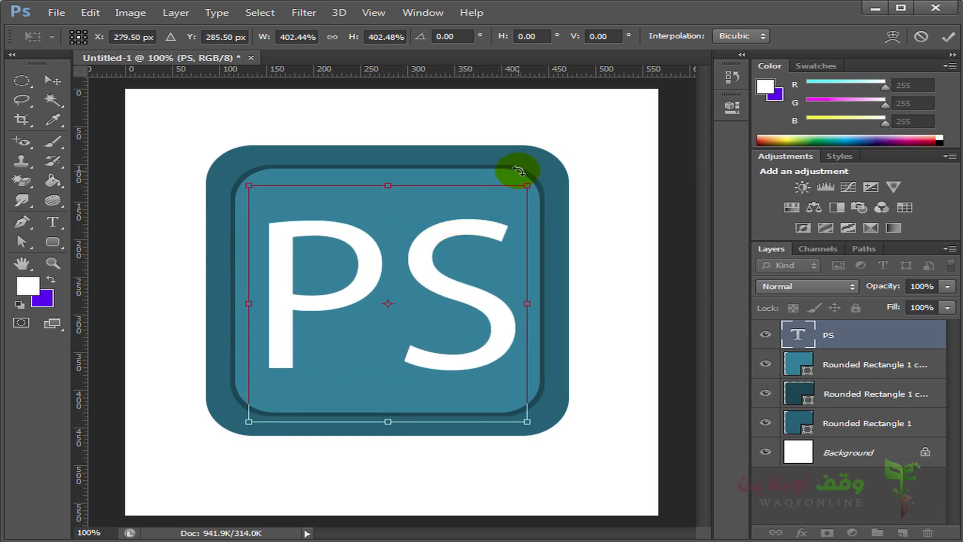
pyautogui.moveTo(519, 191); pyautogui.dragTo(536, 179)
pyautogui.press('Return')
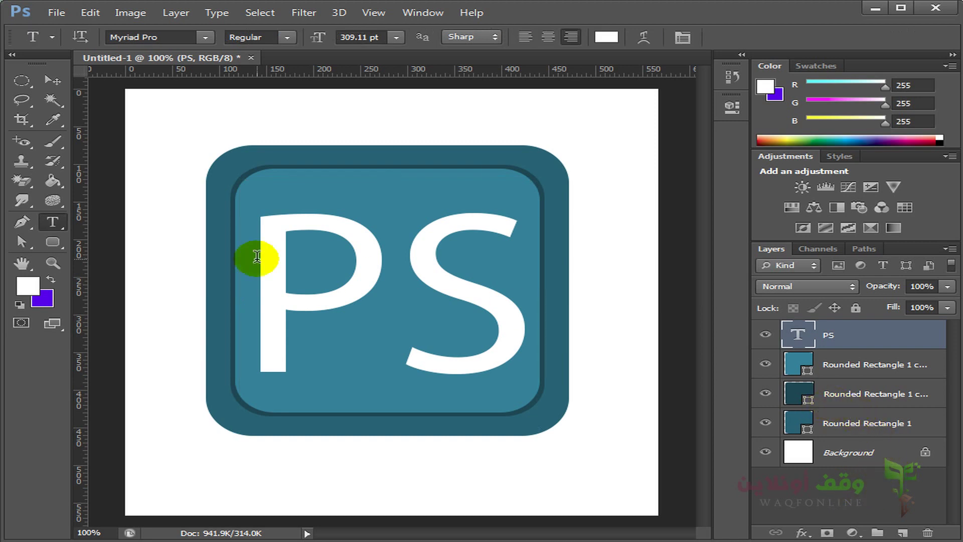
pyautogui.click(21, 224)
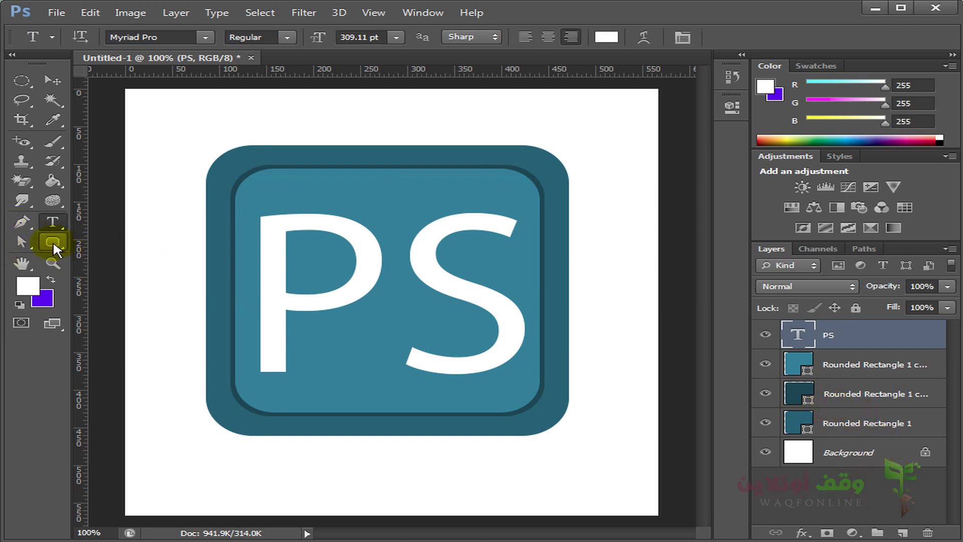
pyautogui.moveTo(886, 374); pyautogui.dragTo(901, 526)
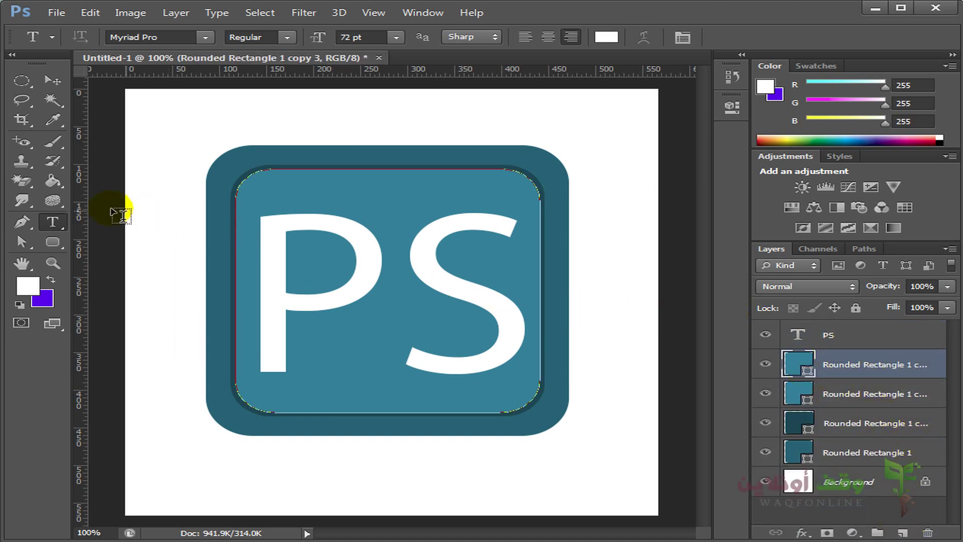
# Delete the bottom-left and bottom-right corner anchor points of the square copy
pyautogui.moveTo(22, 242); pyautogui.dragTo(79, 258)
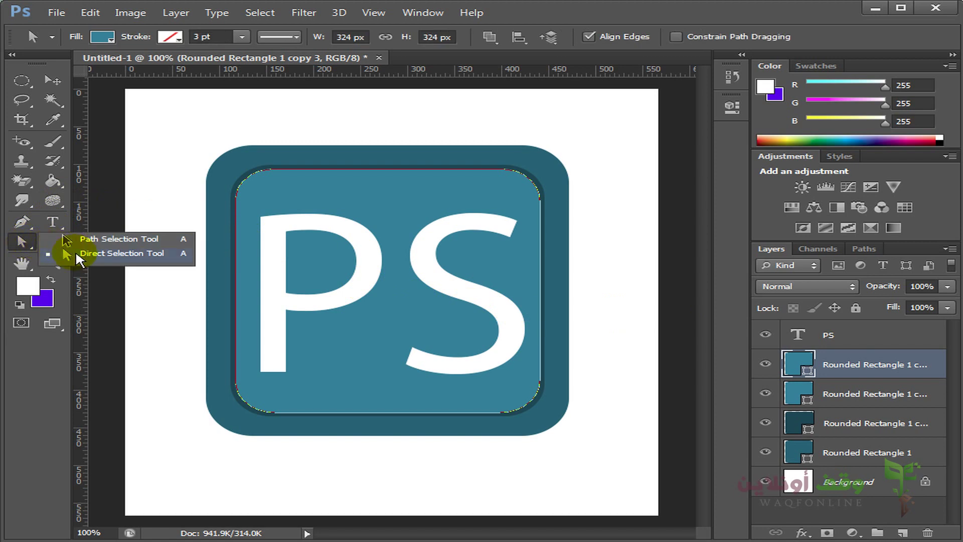
pyautogui.moveTo(22, 222); pyautogui.dragTo(140, 259)
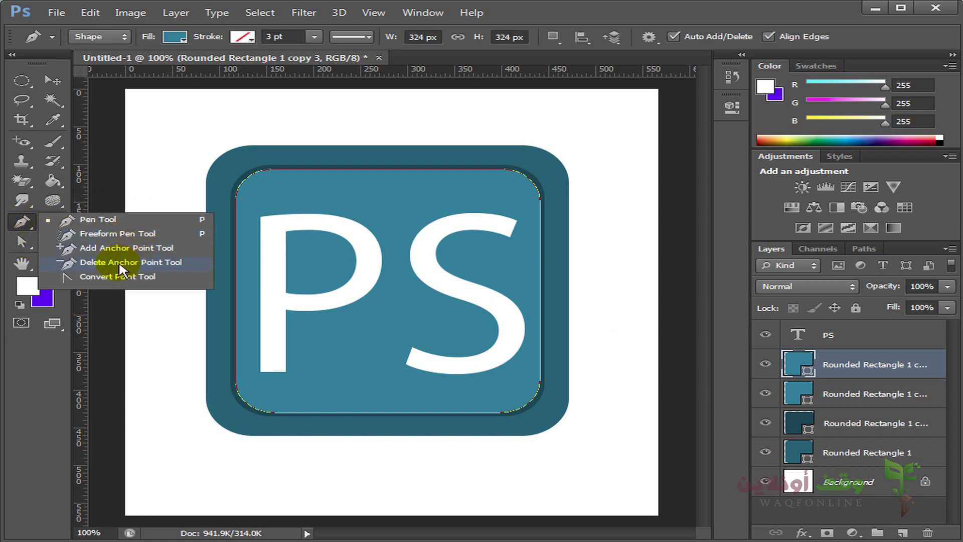
pyautogui.click(120, 265)
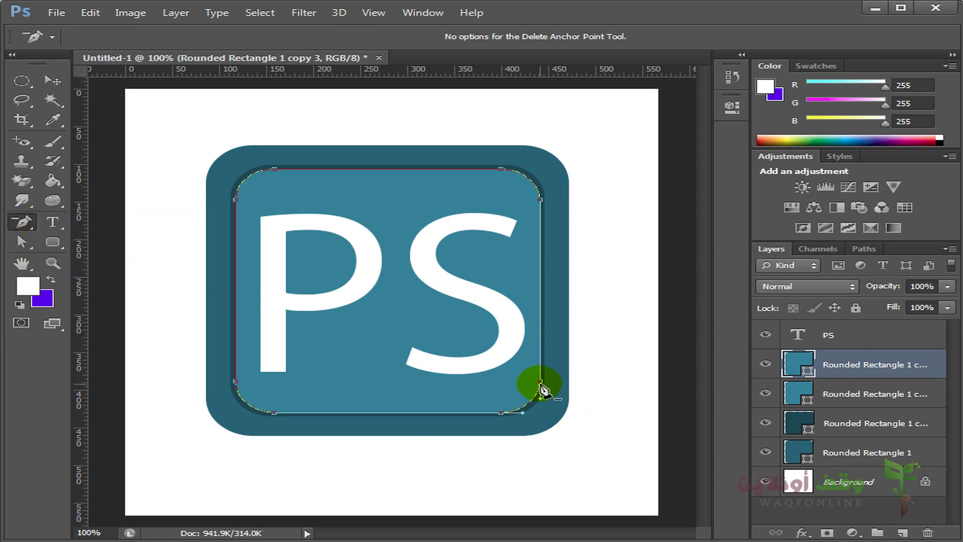
pyautogui.click(501, 412)
pyautogui.click(275, 412)
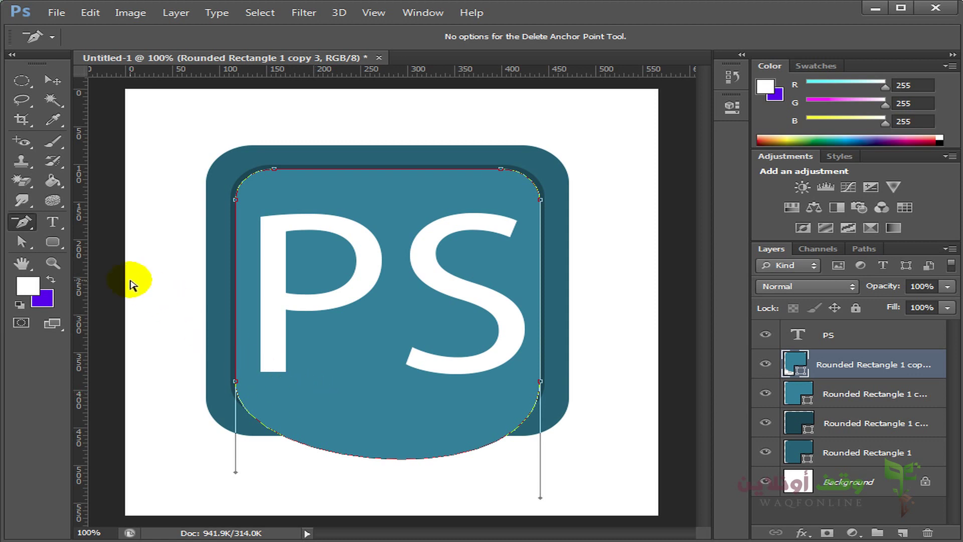
# Adjust the curve handles with Convert Point Tool to straighten the copy's bottom edge
pyautogui.click(24, 221)
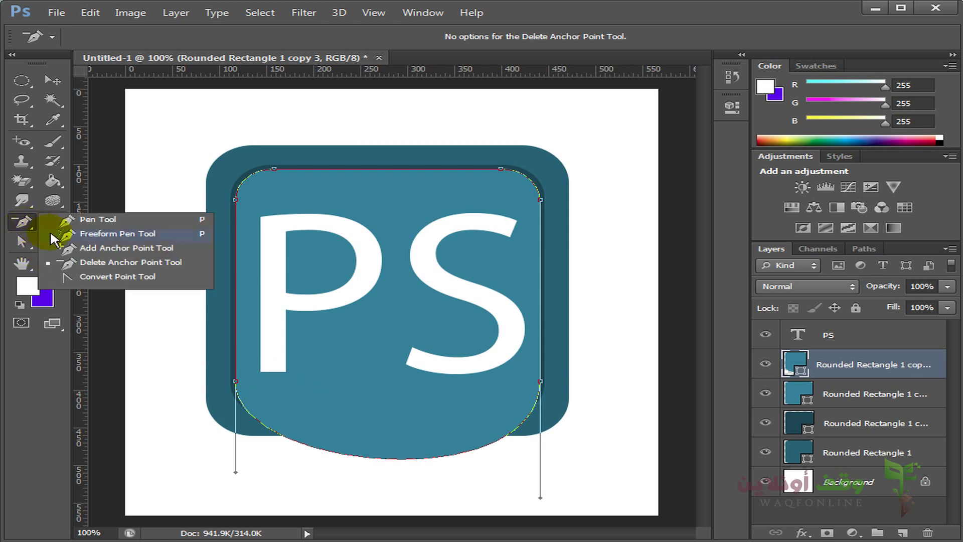
pyautogui.click(93, 273)
pyautogui.moveTo(539, 498); pyautogui.dragTo(432, 383)
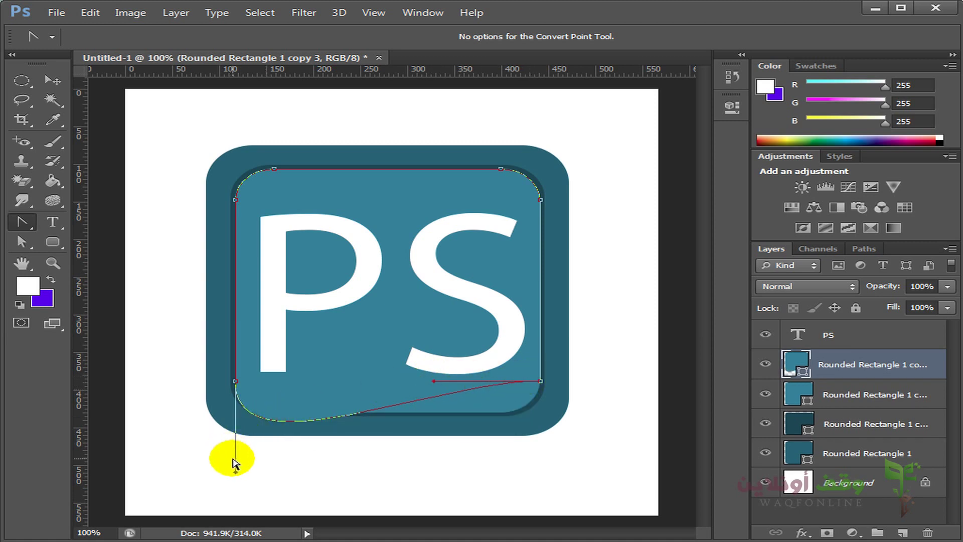
pyautogui.moveTo(234, 472); pyautogui.dragTo(349, 471)
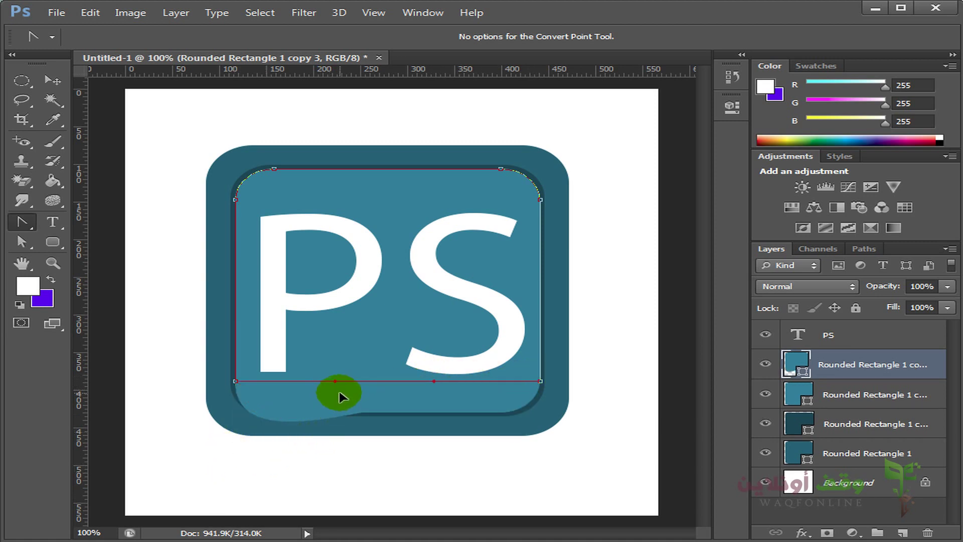
pyautogui.hotkey('ctrl', 'z')
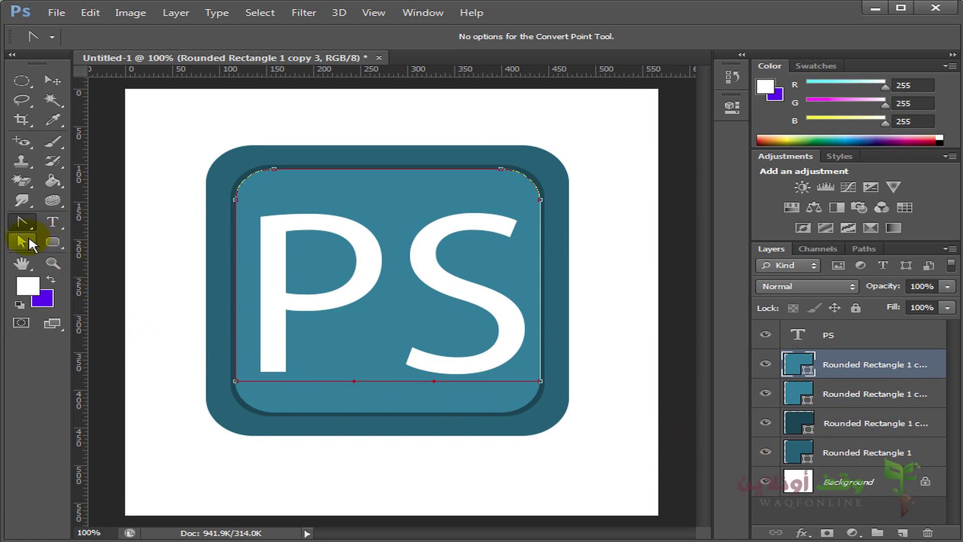
# Raise the copy's bottom anchor points to mid-icon height with three Up-arrow nudges
pyautogui.click(29, 241)
pyautogui.click(68, 257)
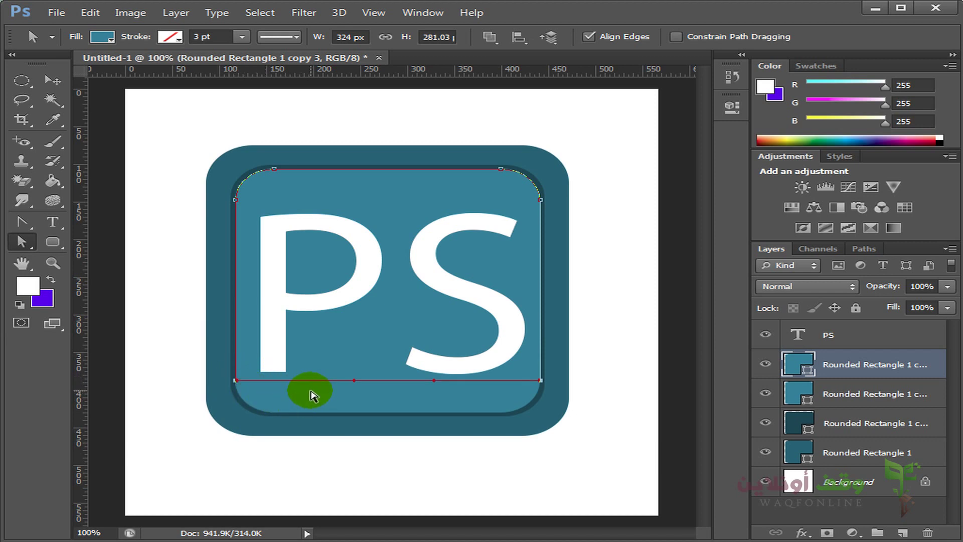
pyautogui.press('Up')
pyautogui.press('Up')
pyautogui.press('Up')
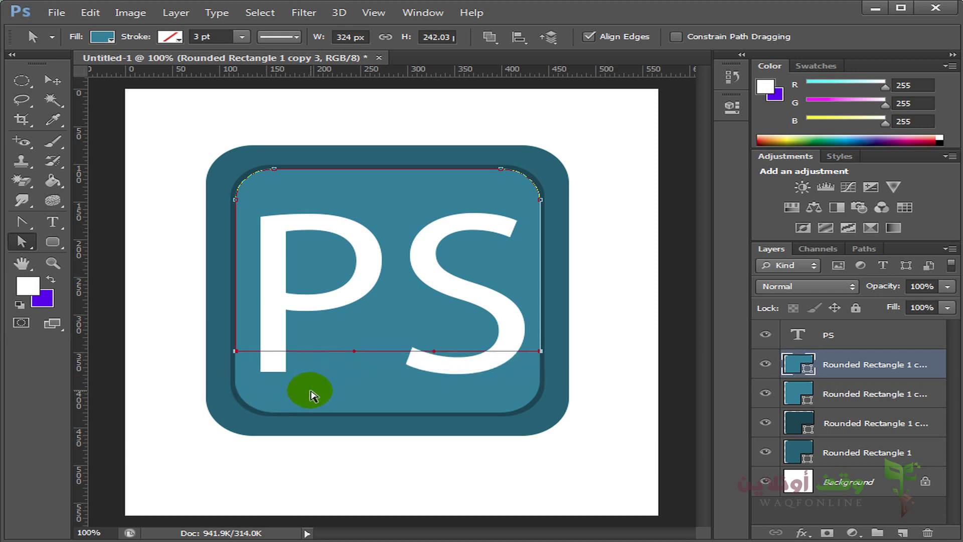
pyautogui.press('Up')
pyautogui.press('Up')
pyautogui.press('Up')
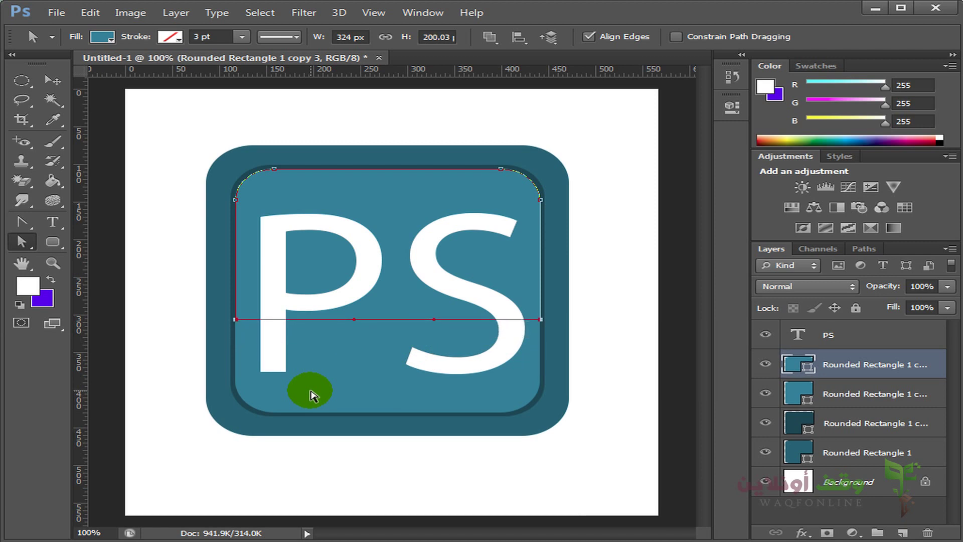
pyautogui.press('Up')
pyautogui.press('Up')
pyautogui.press('Up')
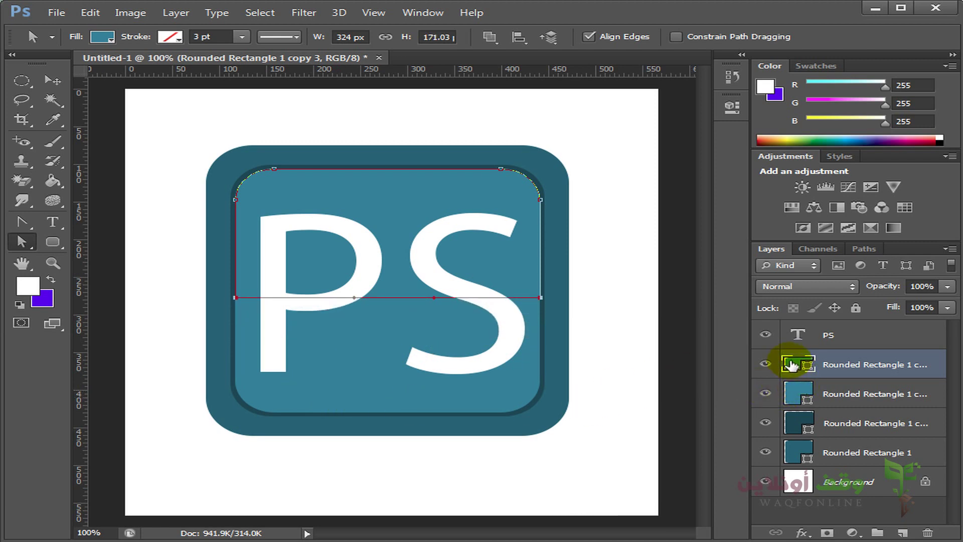
# Change the highlight shape's fill to lighter teal #0290aa
pyautogui.doubleClick(792, 363)
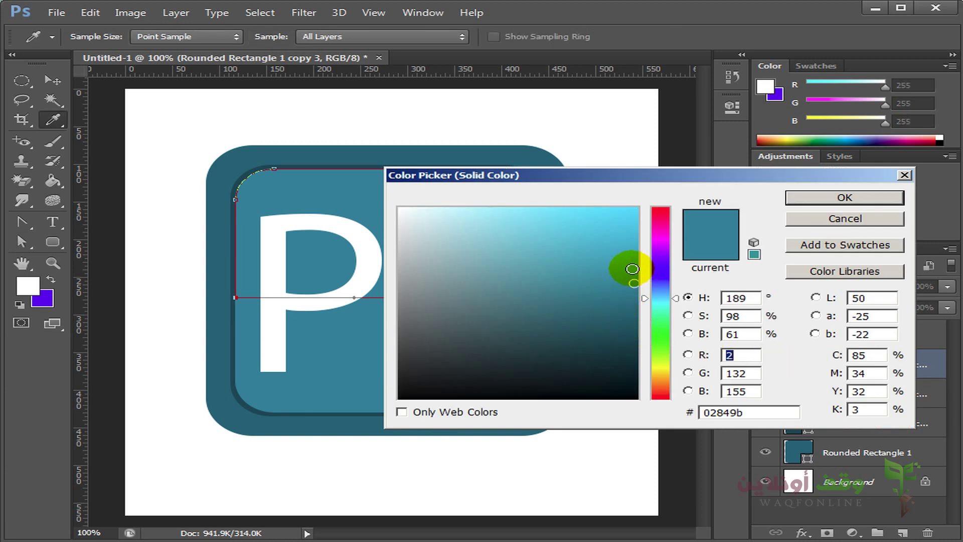
pyautogui.click(633, 268)
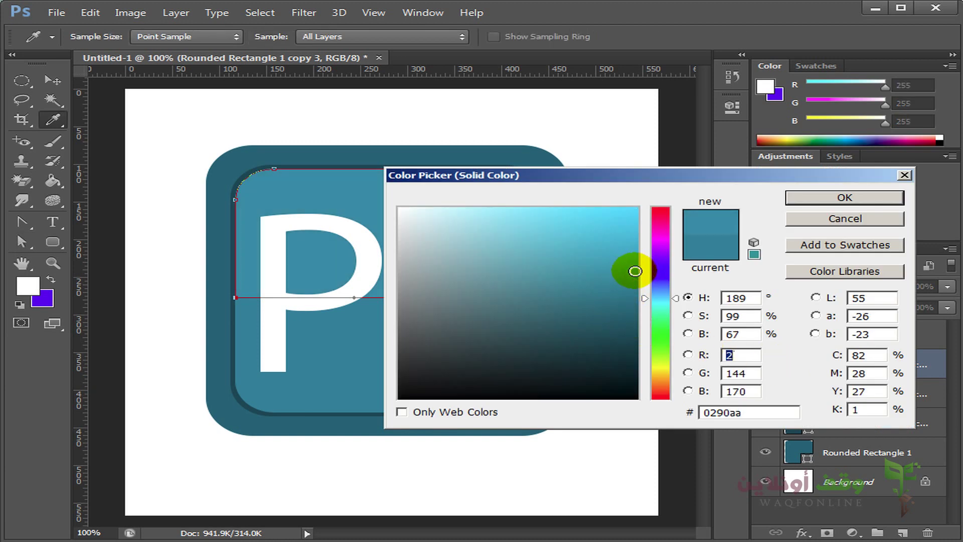
pyautogui.click(823, 197)
pyautogui.click(869, 479)
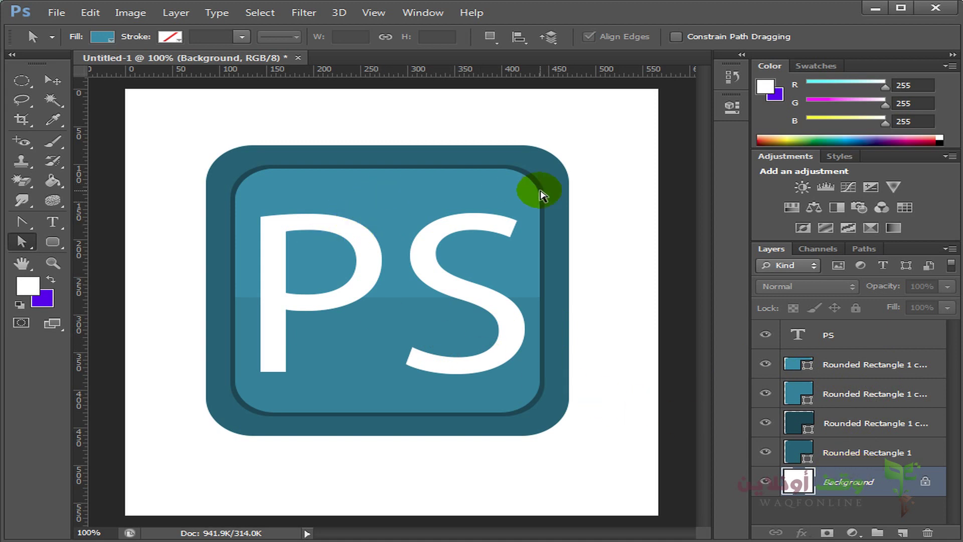
# Select the layers from Rounded Rectangle 1 up to the PS text and group them as Group 1
pyautogui.click(847, 453)
pyautogui.keyDown('shift'); pyautogui.click(842, 335); pyautogui.keyUp('shift')
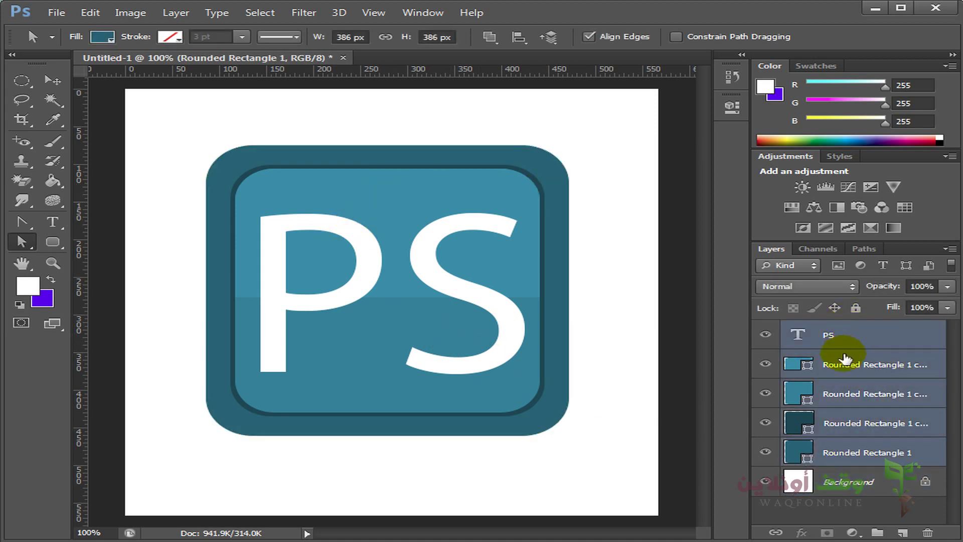
pyautogui.hotkey('ctrl', 'g')
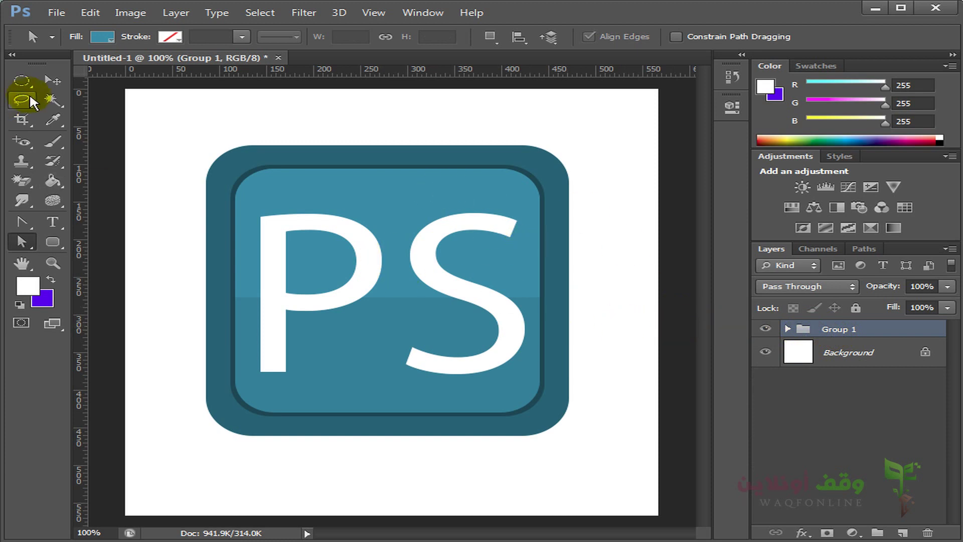
pyautogui.click(21, 80)
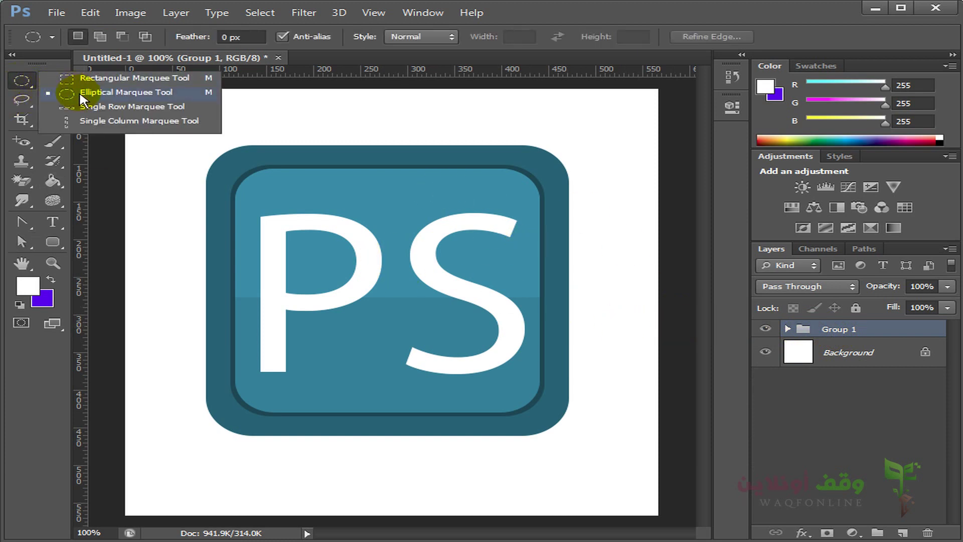
# Draw a thin elliptical selection under the icon and add a new layer below Group 1
pyautogui.click(81, 93)
pyautogui.moveTo(562, 426)
pyautogui.mouseDown()
pyautogui.moveTo(199, 416)
pyautogui.moveTo(199, 439)
pyautogui.mouseUp()
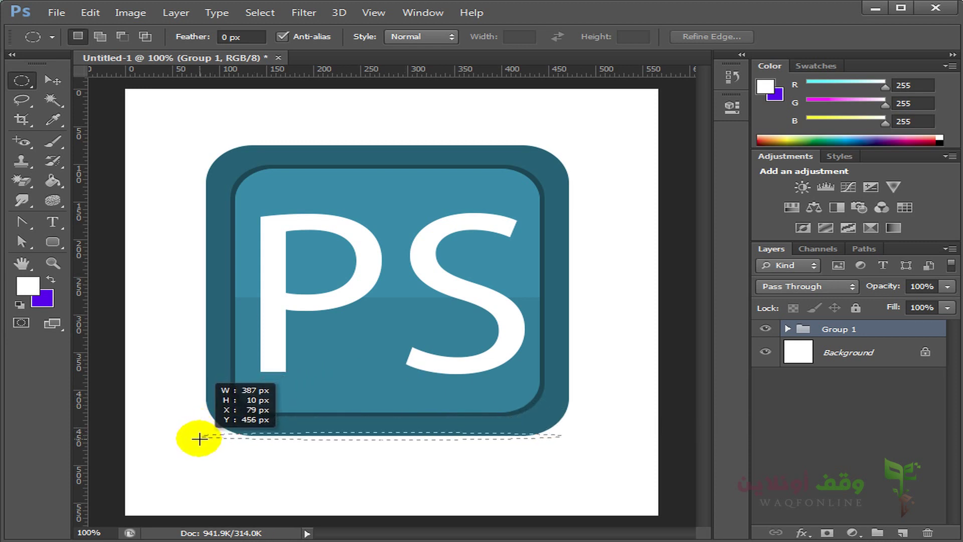
pyautogui.moveTo(199, 439); pyautogui.dragTo(198, 436)
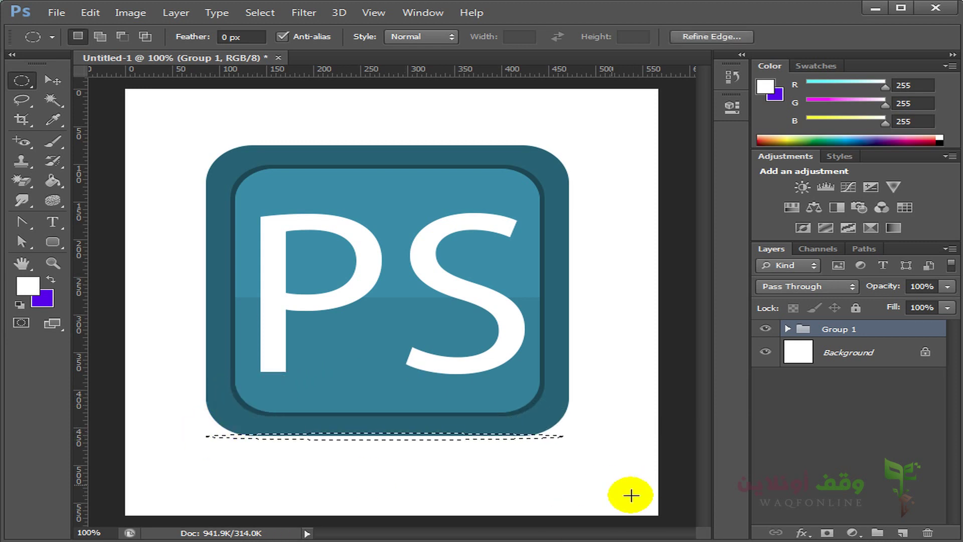
pyautogui.click(902, 532)
pyautogui.moveTo(846, 334); pyautogui.dragTo(817, 373)
# Fill the ellipse with black on the new layer and deselect
pyautogui.click(28, 286)
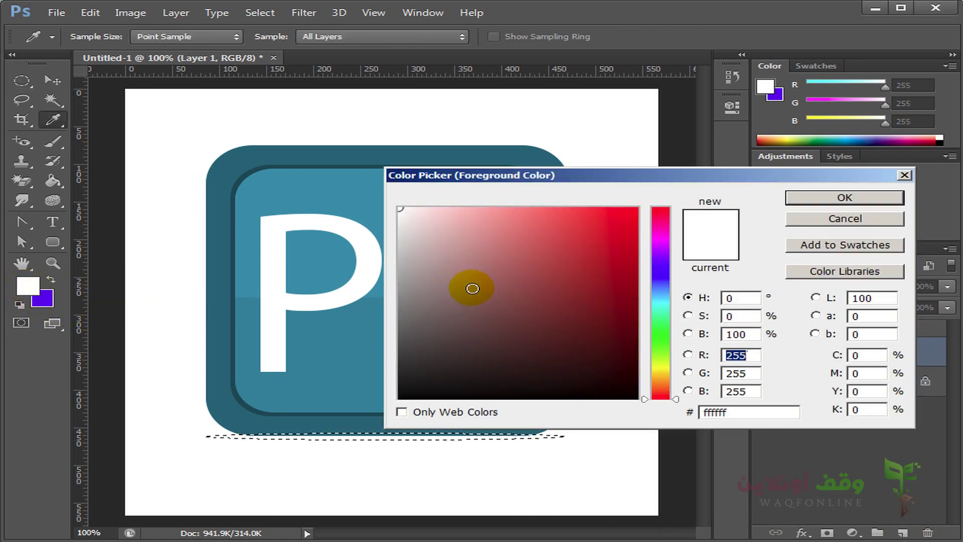
pyautogui.moveTo(472, 288); pyautogui.dragTo(398, 398)
pyautogui.click(844, 197)
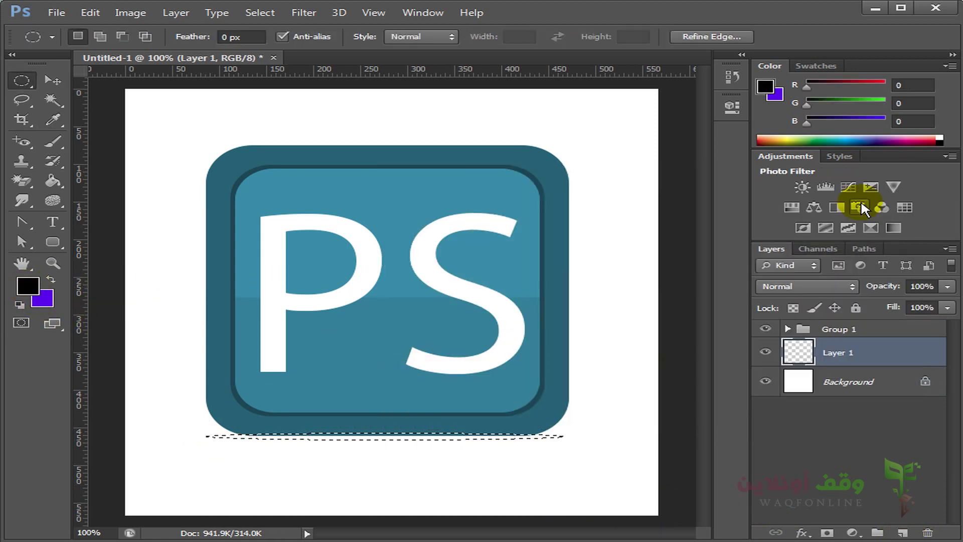
pyautogui.hotkey('alt', 'BackSpace')
pyautogui.hotkey('ctrl', 'd')
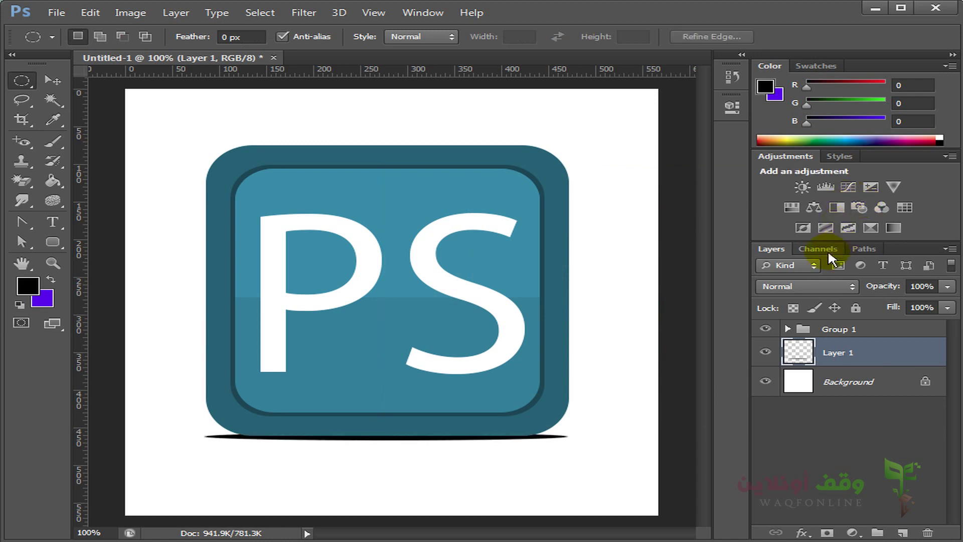
# Gaussian-blur the black ellipse into a soft shadow and shift it slightly right
pyautogui.click(308, 10)
pyautogui.moveTo(308, 152)
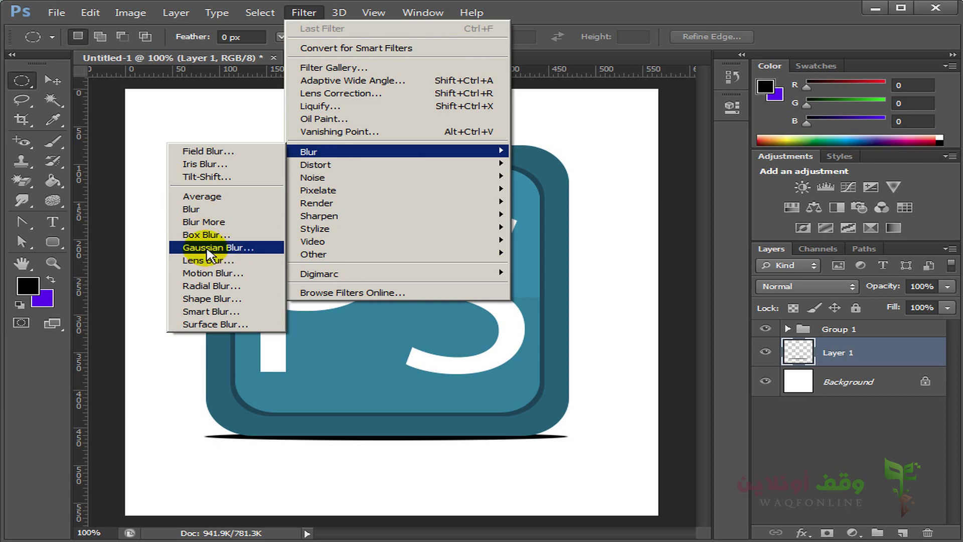
pyautogui.click(206, 247)
pyautogui.moveTo(801, 355); pyautogui.dragTo(570, 159)
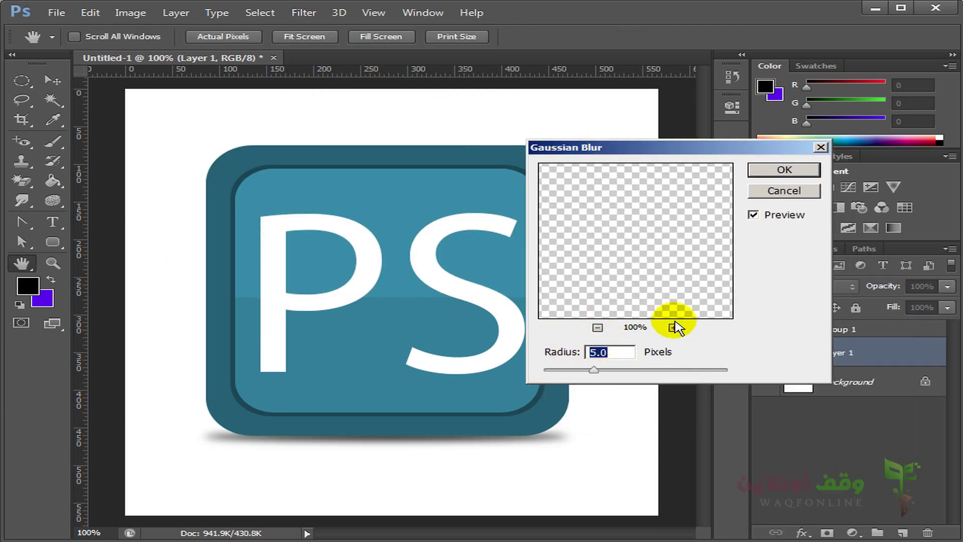
pyautogui.click(785, 170)
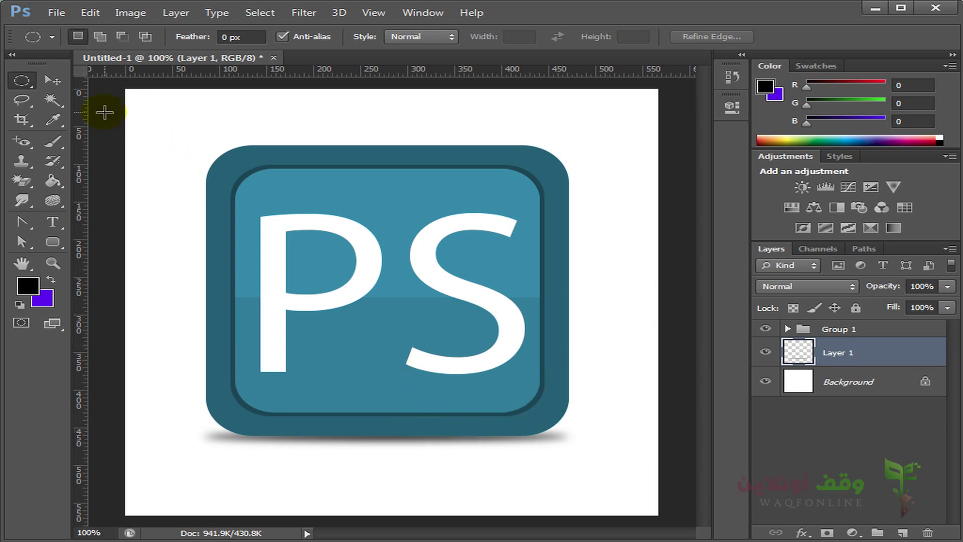
pyautogui.press('v')
pyautogui.moveTo(362, 438); pyautogui.dragTo(381, 435)
pyautogui.click(855, 479)
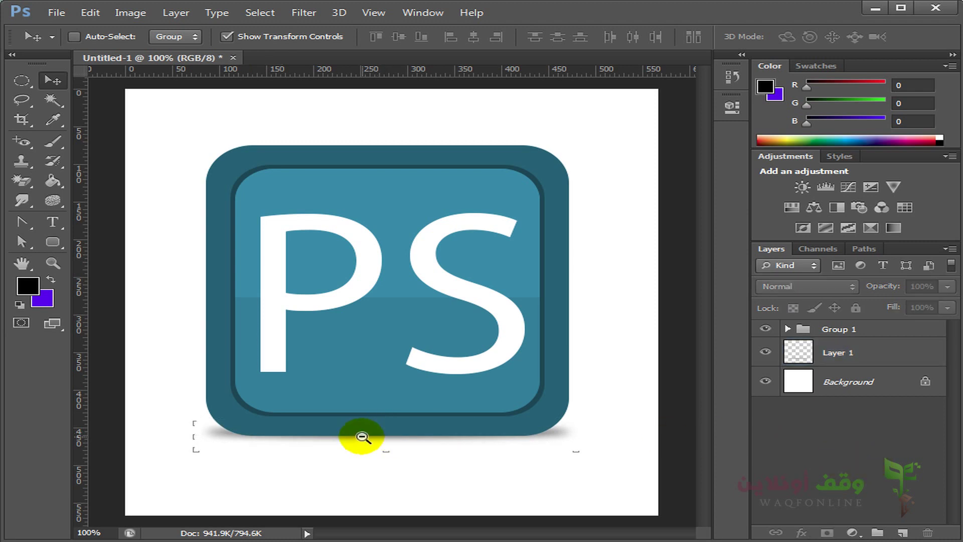
# Zoom out and nudge the shadow layer slightly into place
pyautogui.hotkey('ctrl', '-')
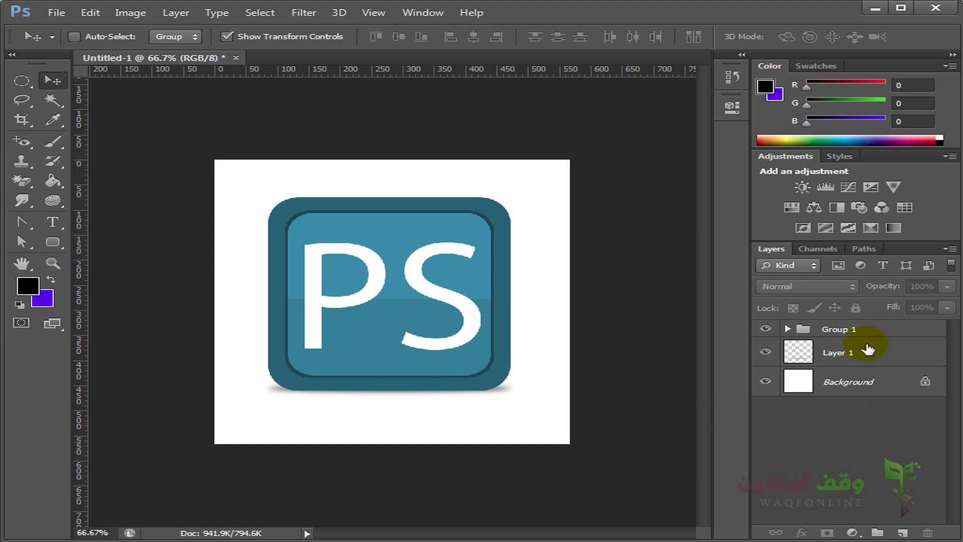
pyautogui.click(860, 351)
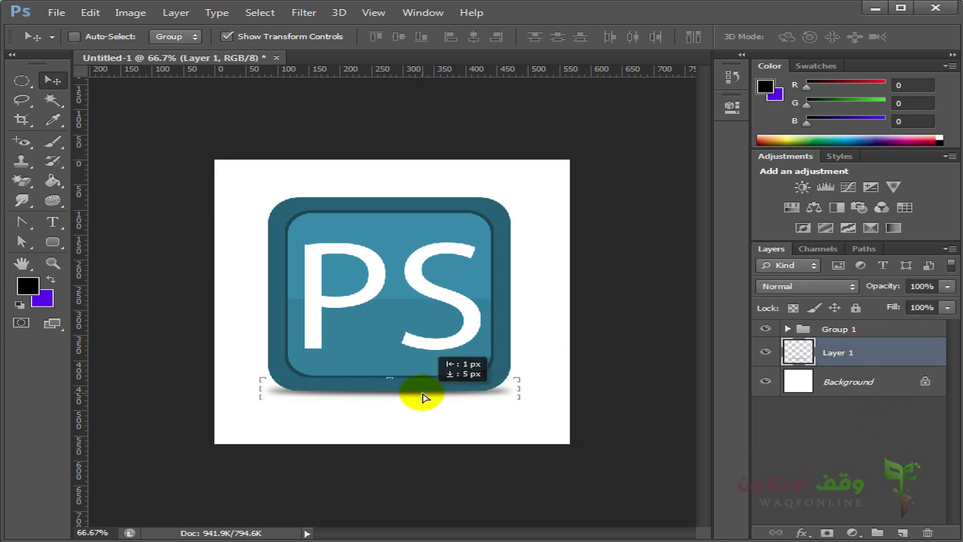
pyautogui.moveTo(424, 396); pyautogui.dragTo(426, 394)
pyautogui.click(844, 443)
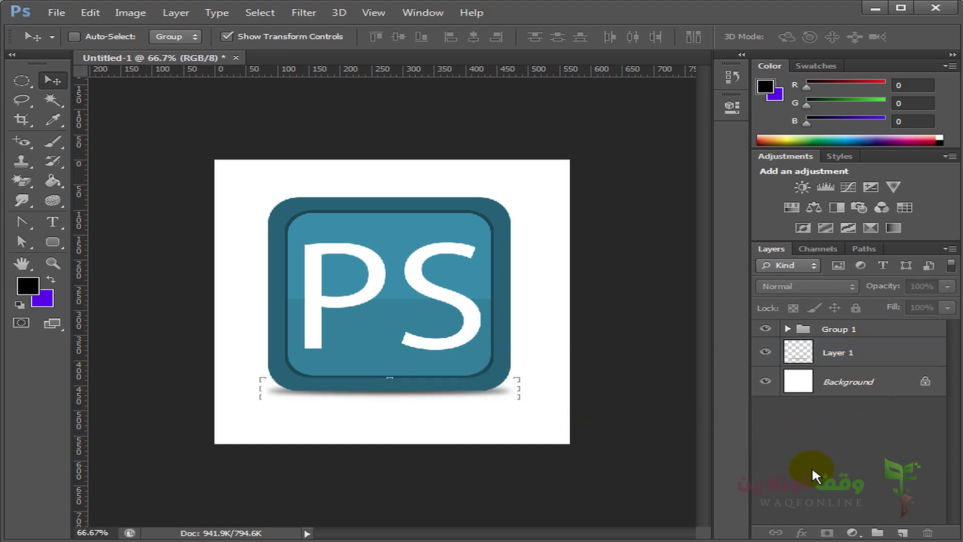
# Group Group 1 and the shadow Layer 1 together into Group 2
pyautogui.click(873, 332)
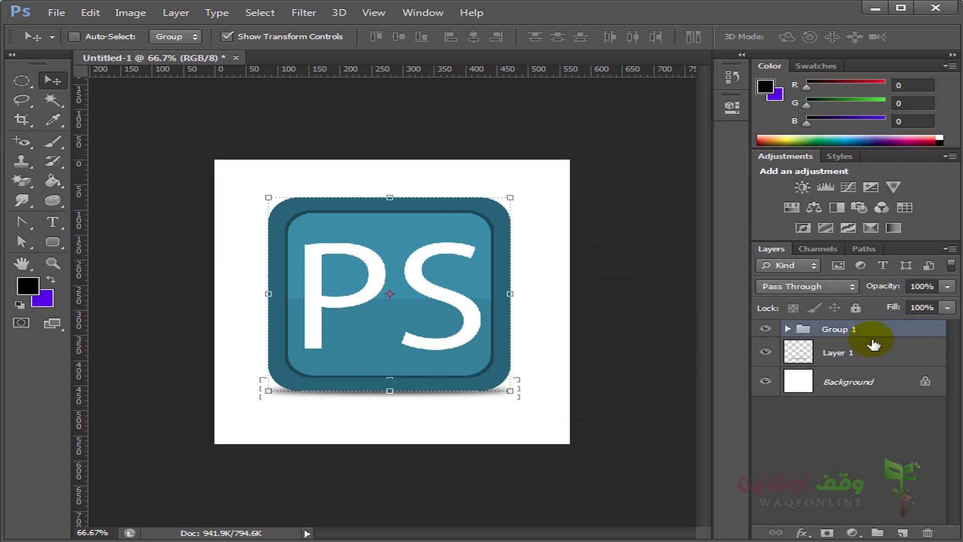
pyautogui.keyDown('shift'); pyautogui.click(861, 353); pyautogui.keyUp('shift')
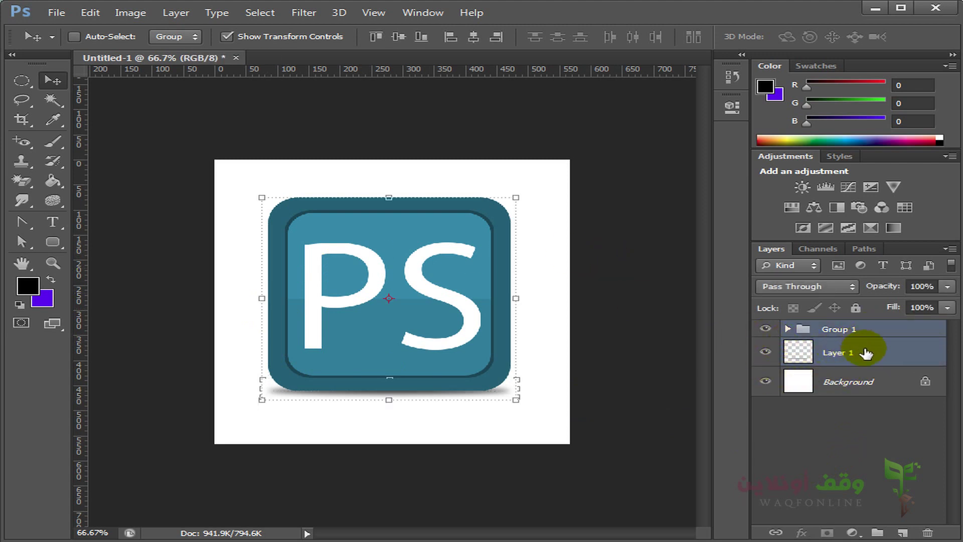
pyautogui.hotkey('ctrl', 'g')
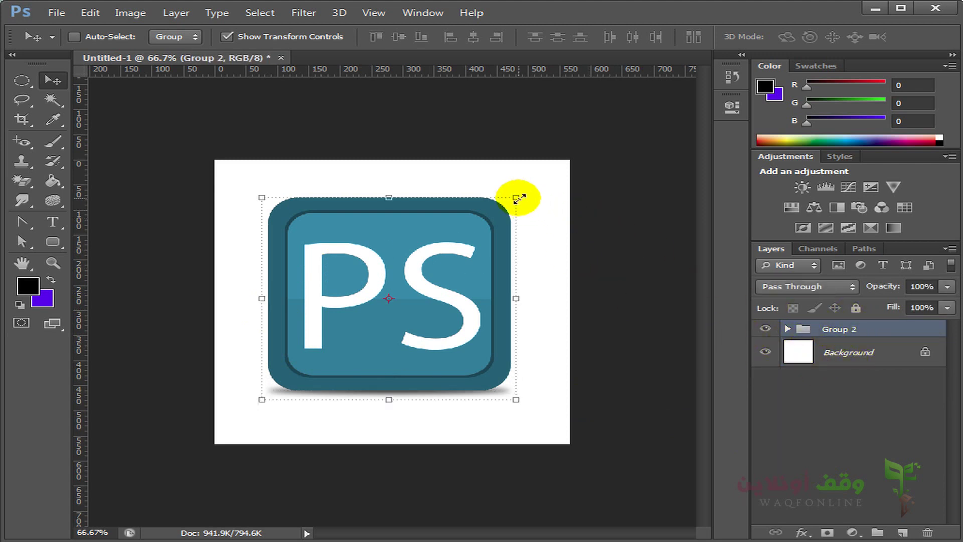
# Shrink Group 2 from its corner, commit the size, and view at Actual Pixels
pyautogui.moveTo(516, 197); pyautogui.dragTo(470, 215)
pyautogui.press('Return')
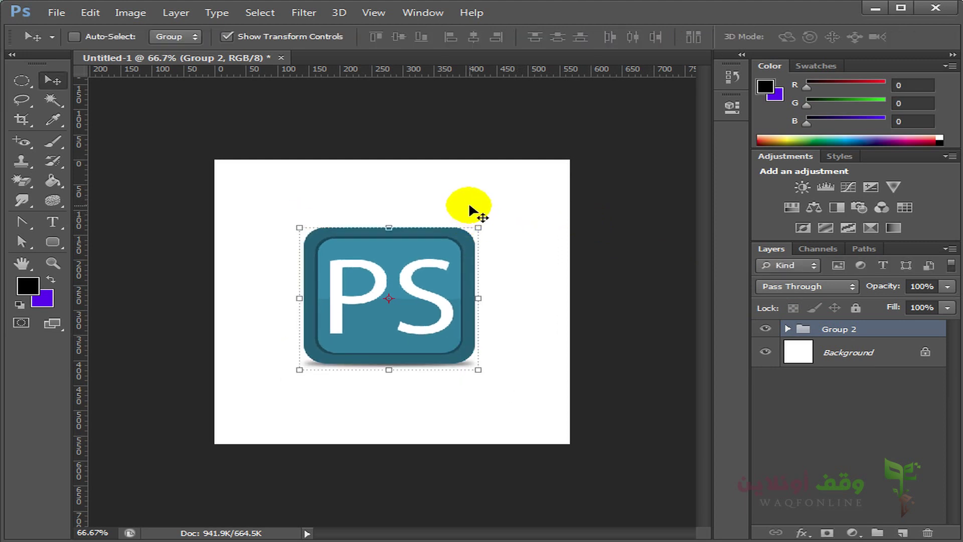
pyautogui.rightClick(383, 251)
pyautogui.click(412, 273)
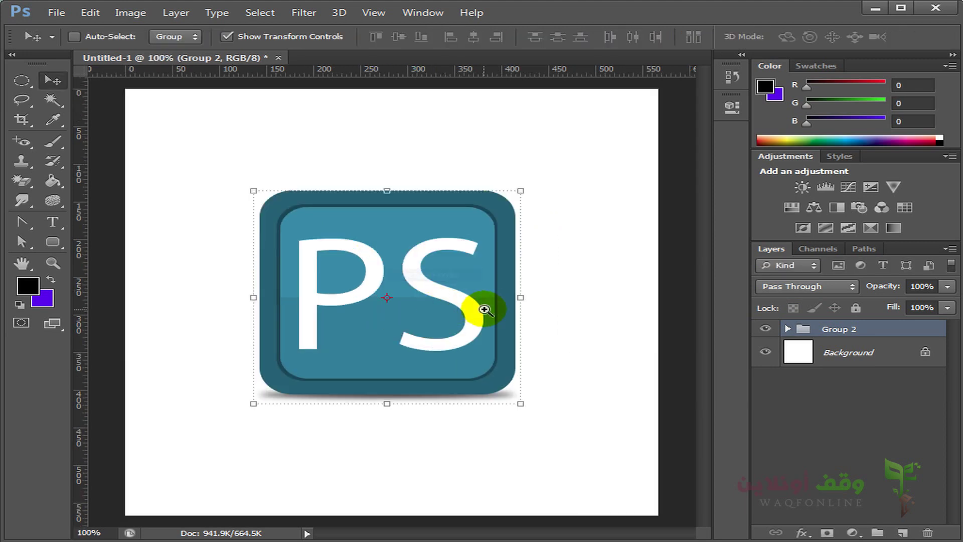
pyautogui.click(808, 444)
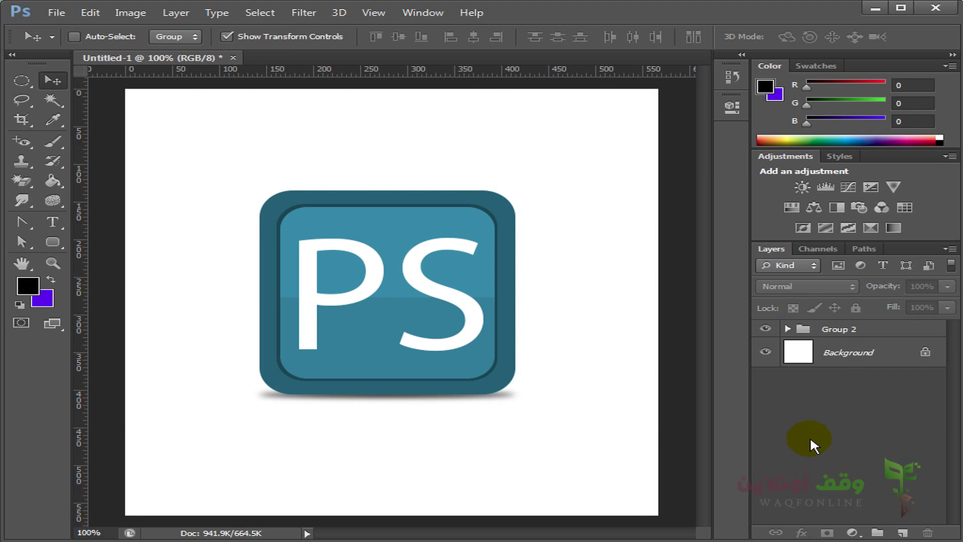